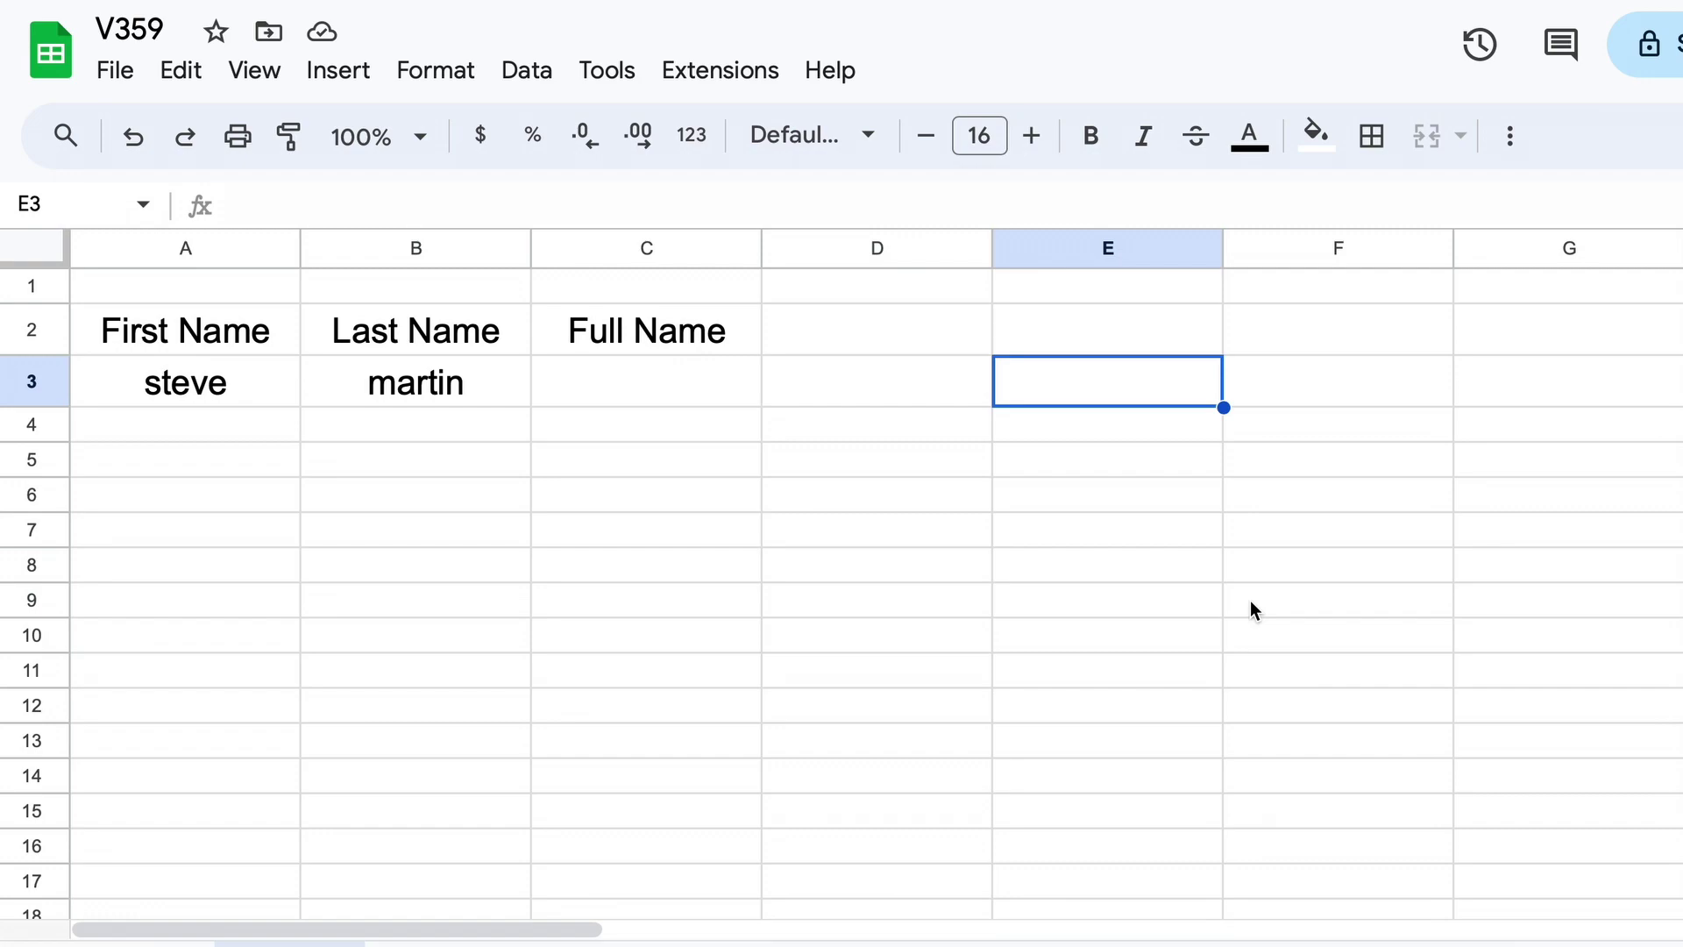
Enter =CONCAT(A3,B3) in C3 to join the first and last names
left_click(621, 393)
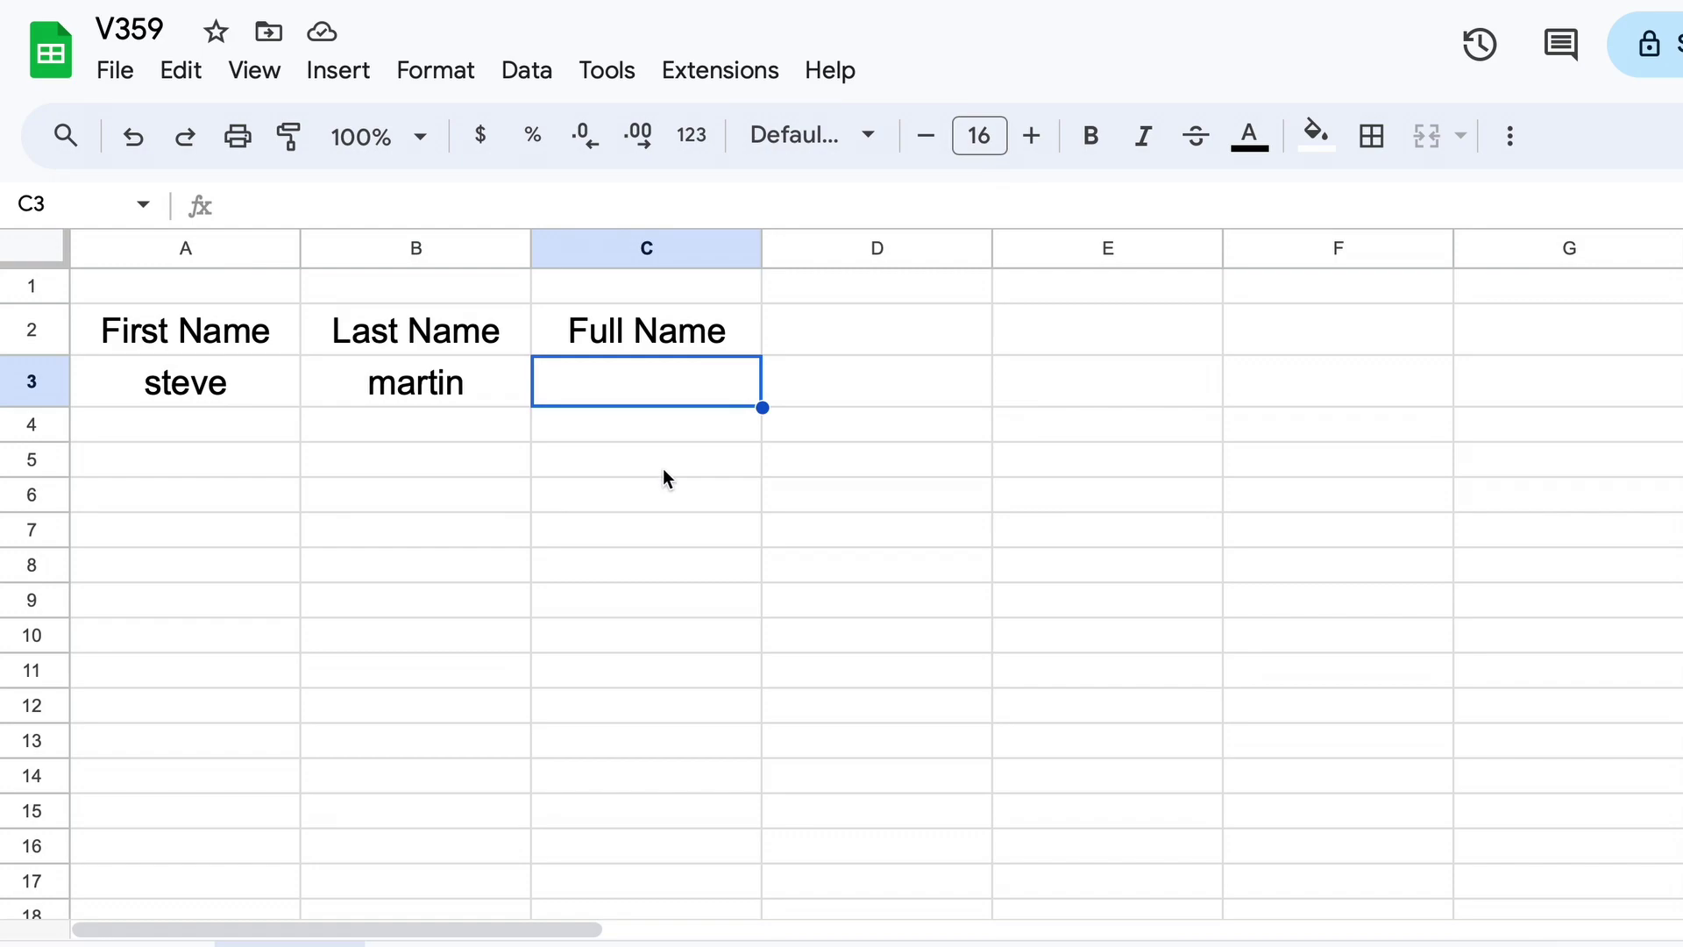
type("=")
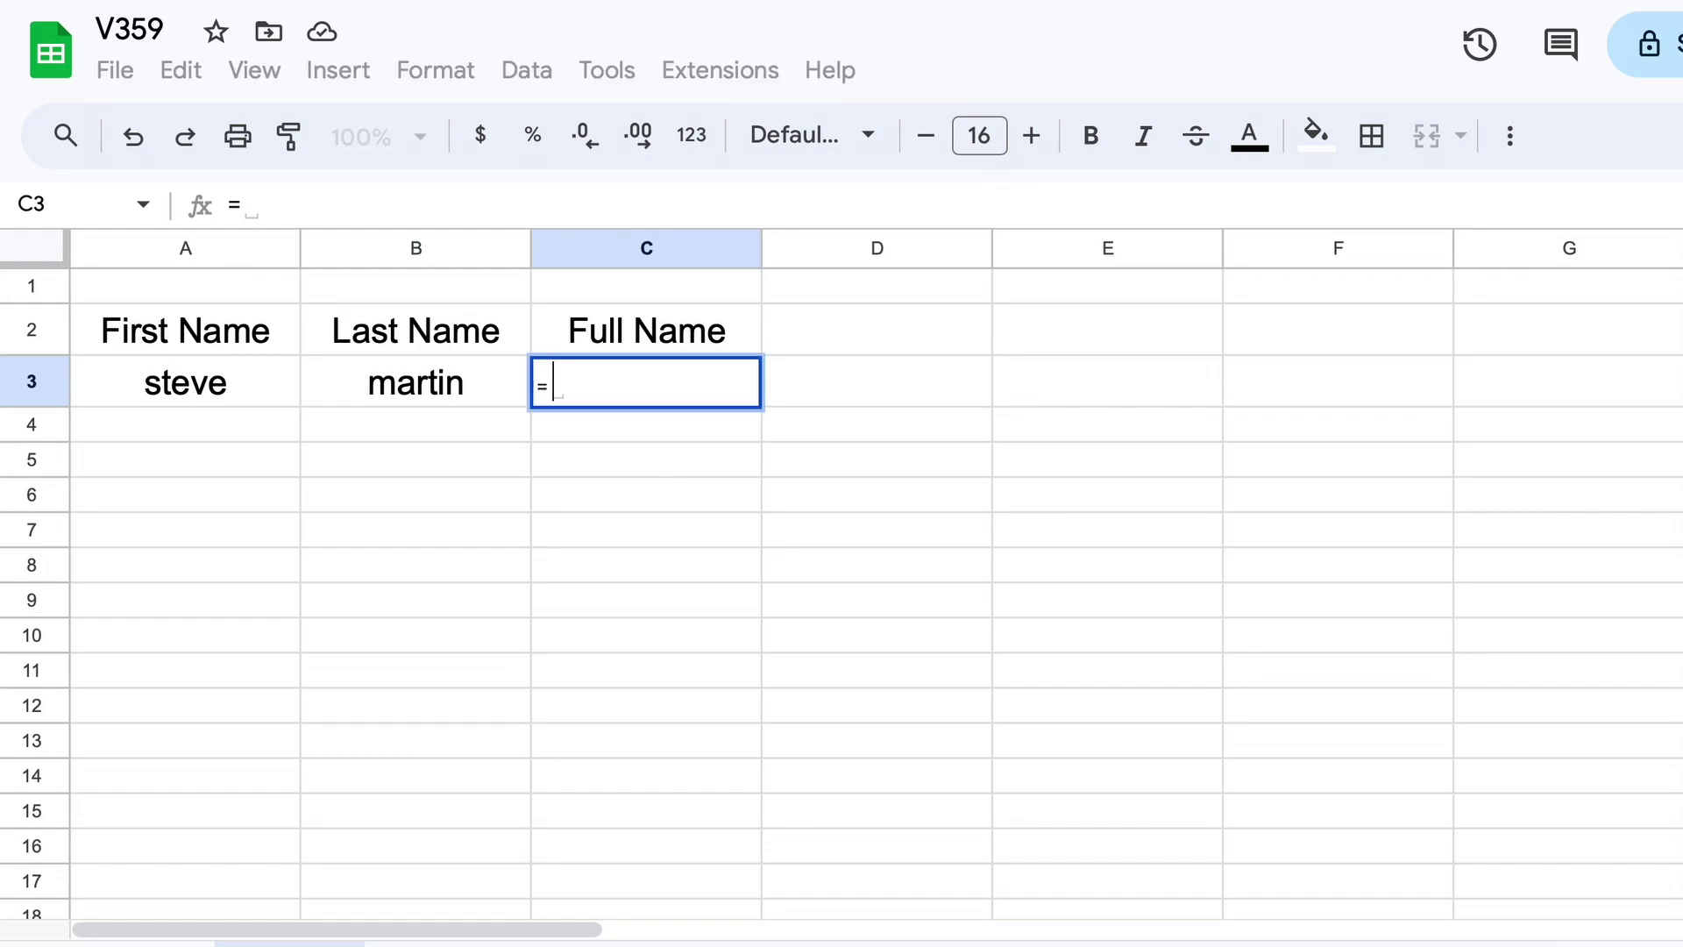
type("CONC")
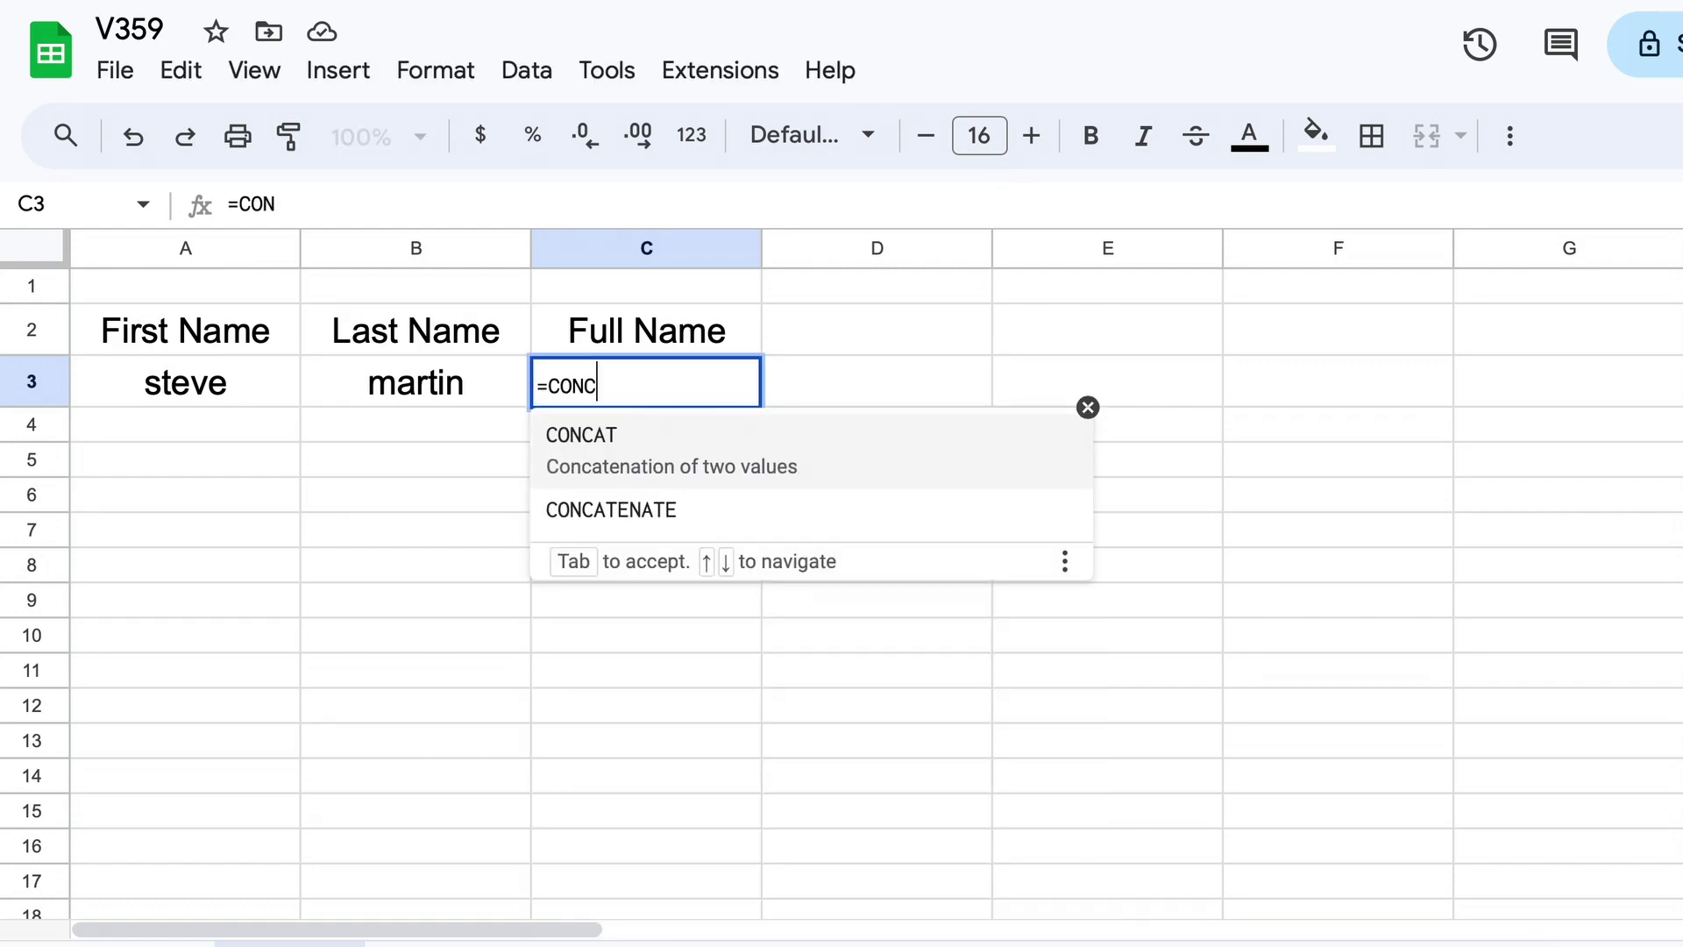
type("A")
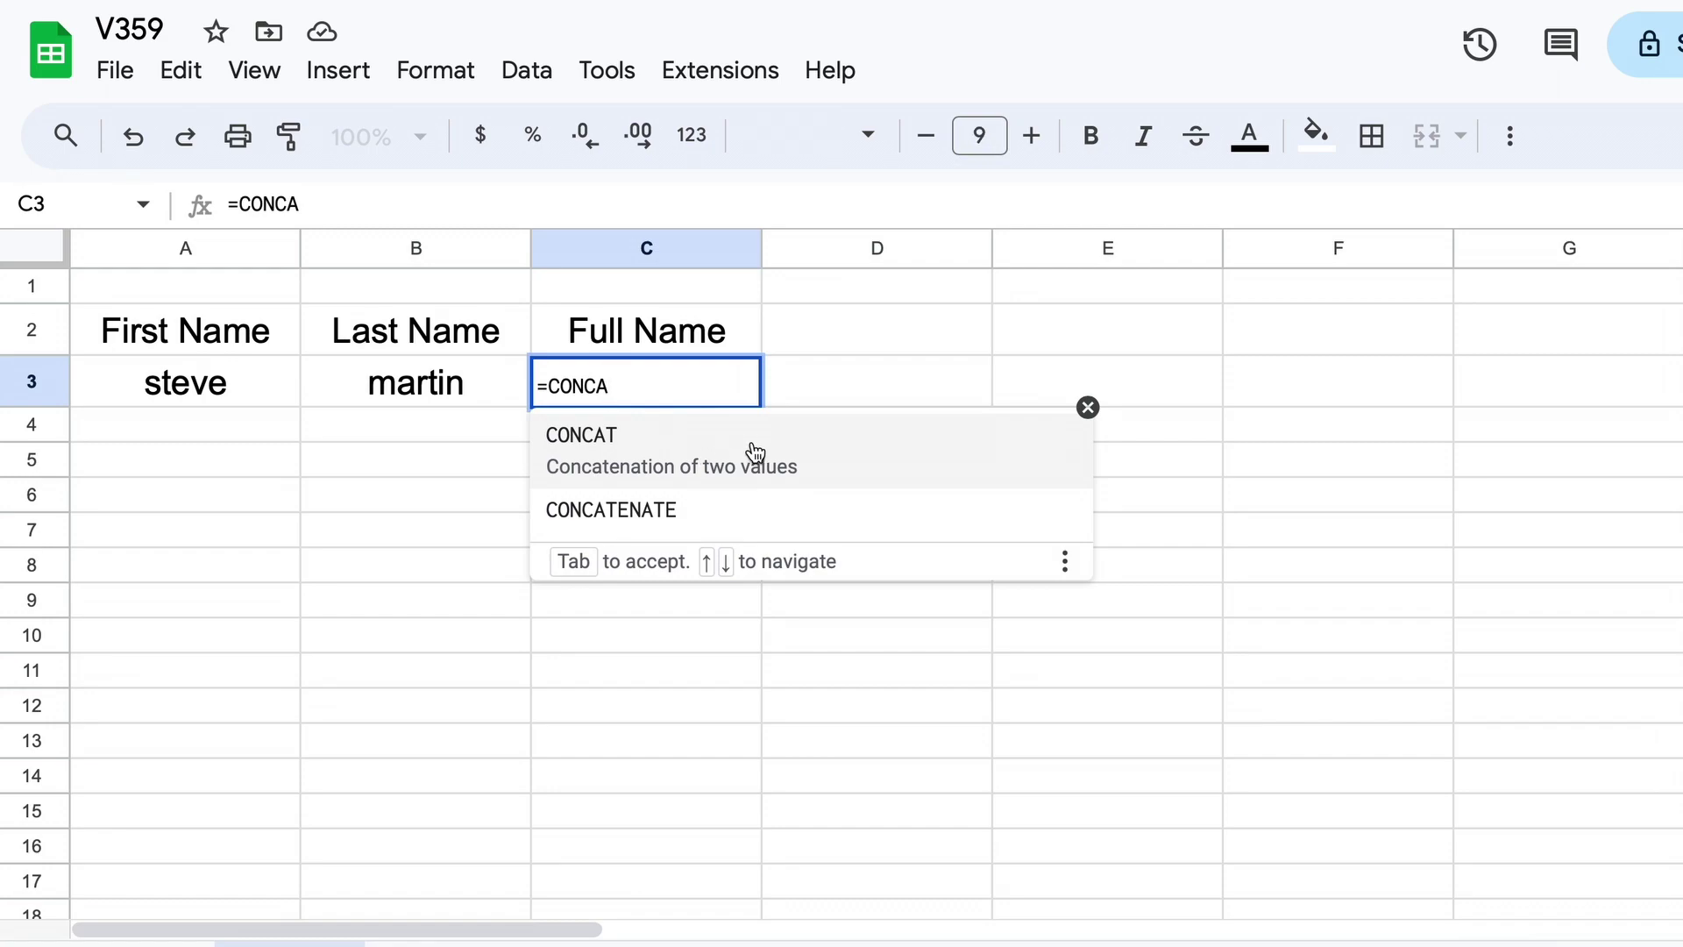
left_click(712, 442)
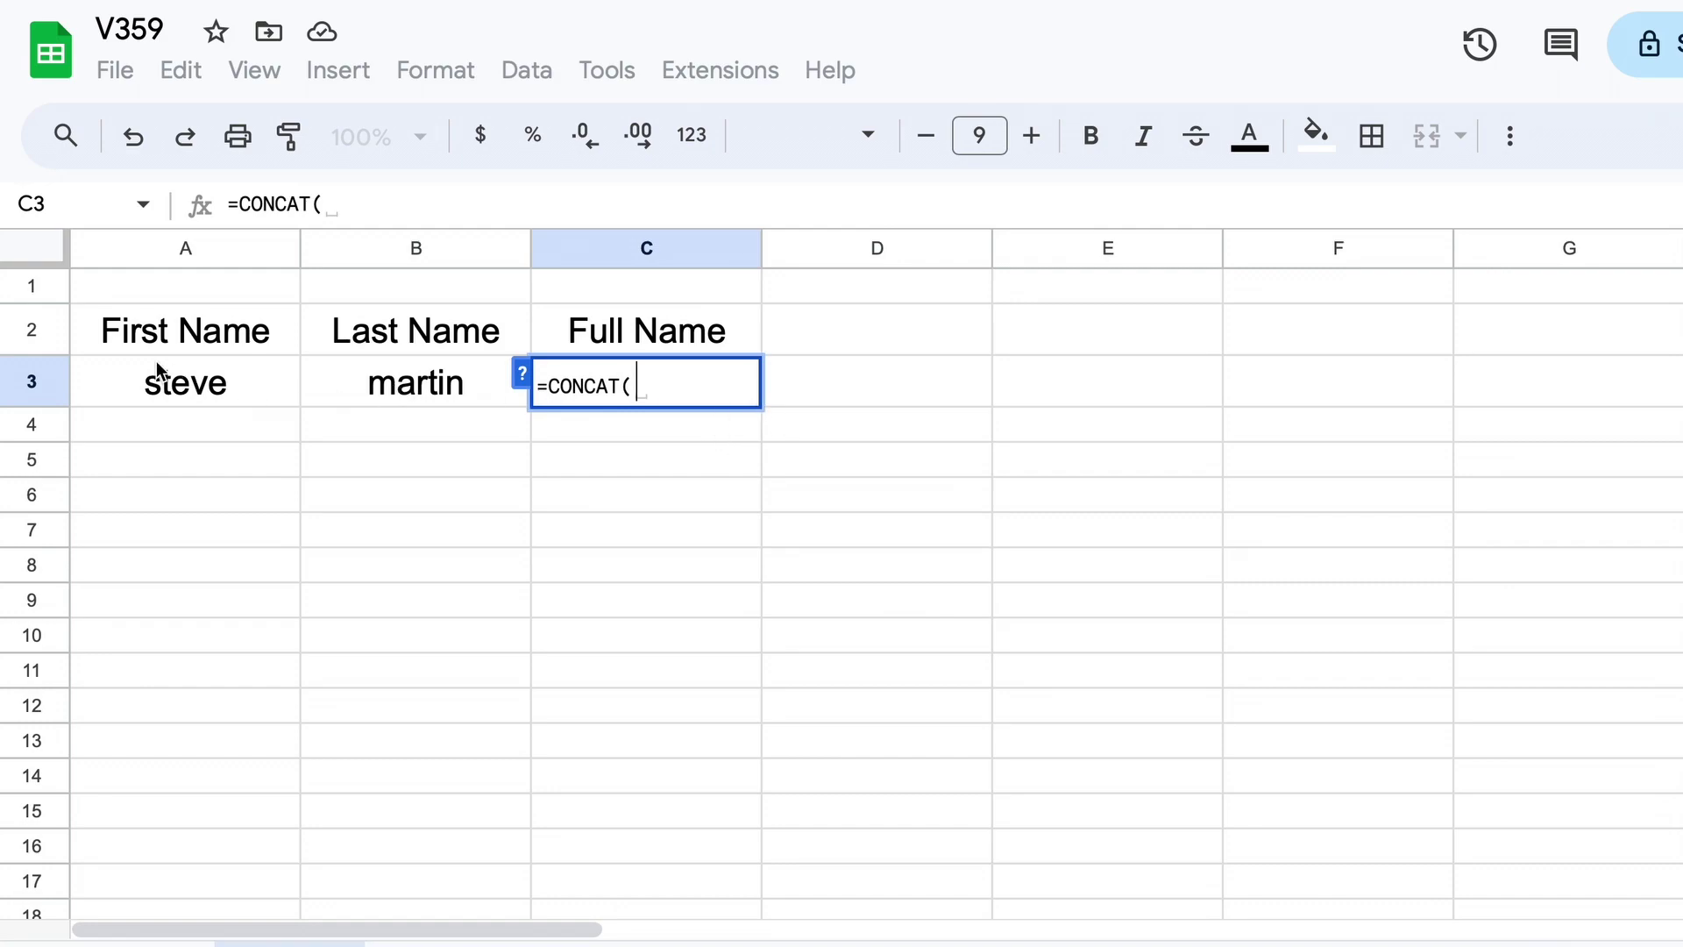
left_click(192, 384)
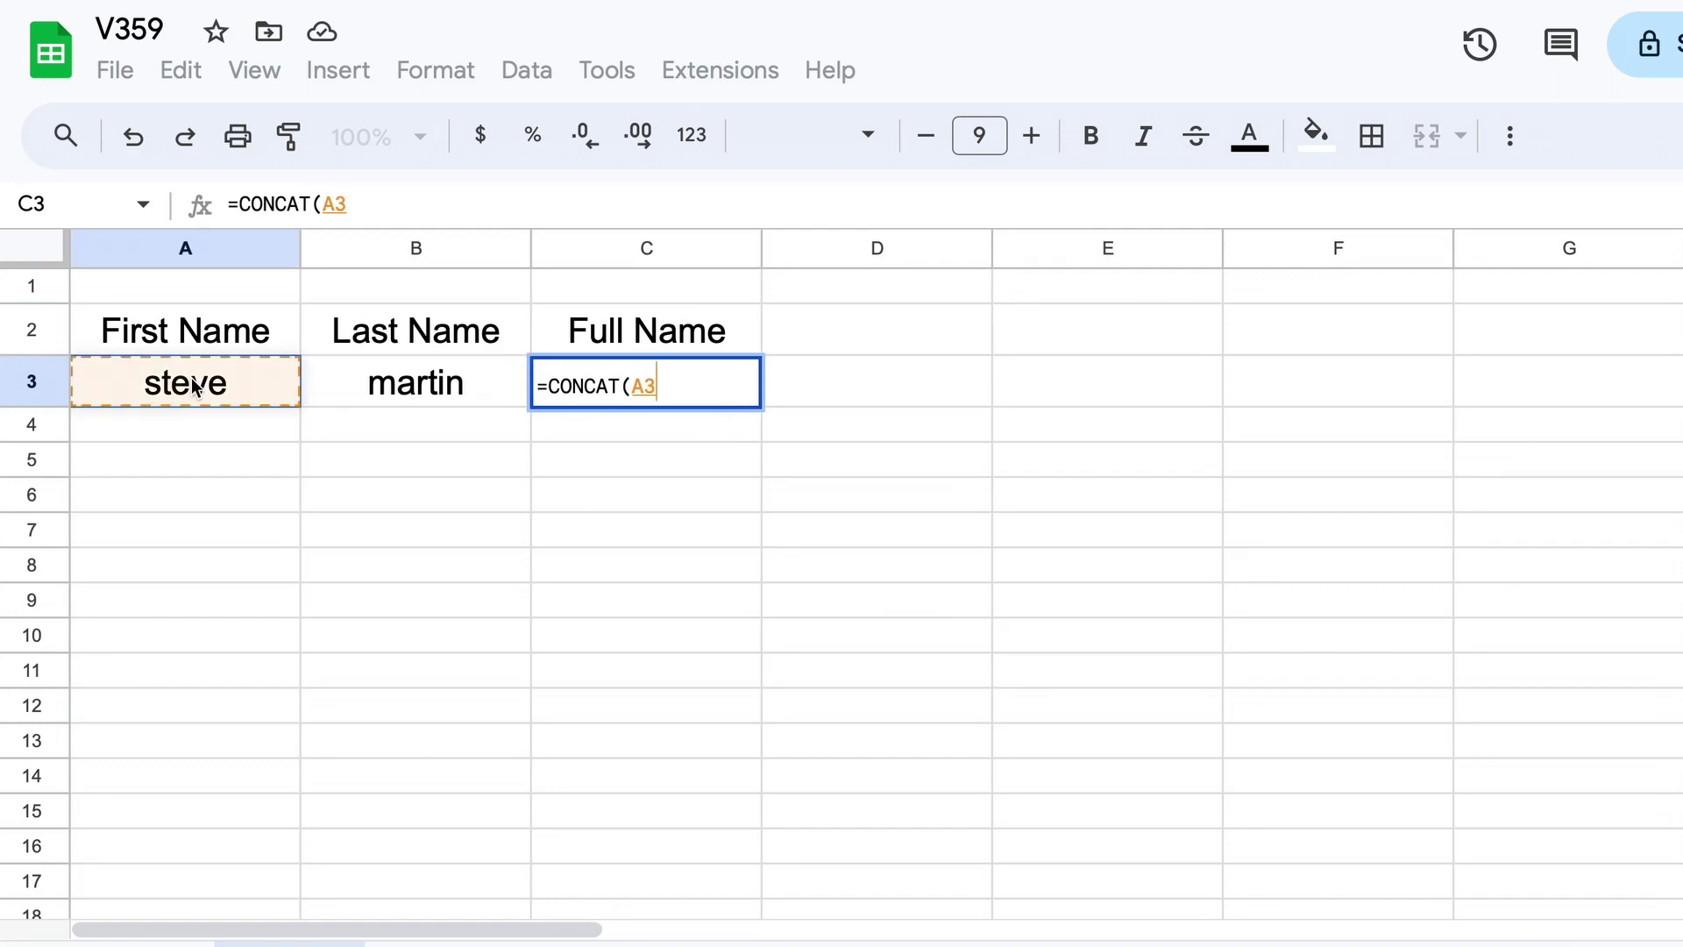
type(",")
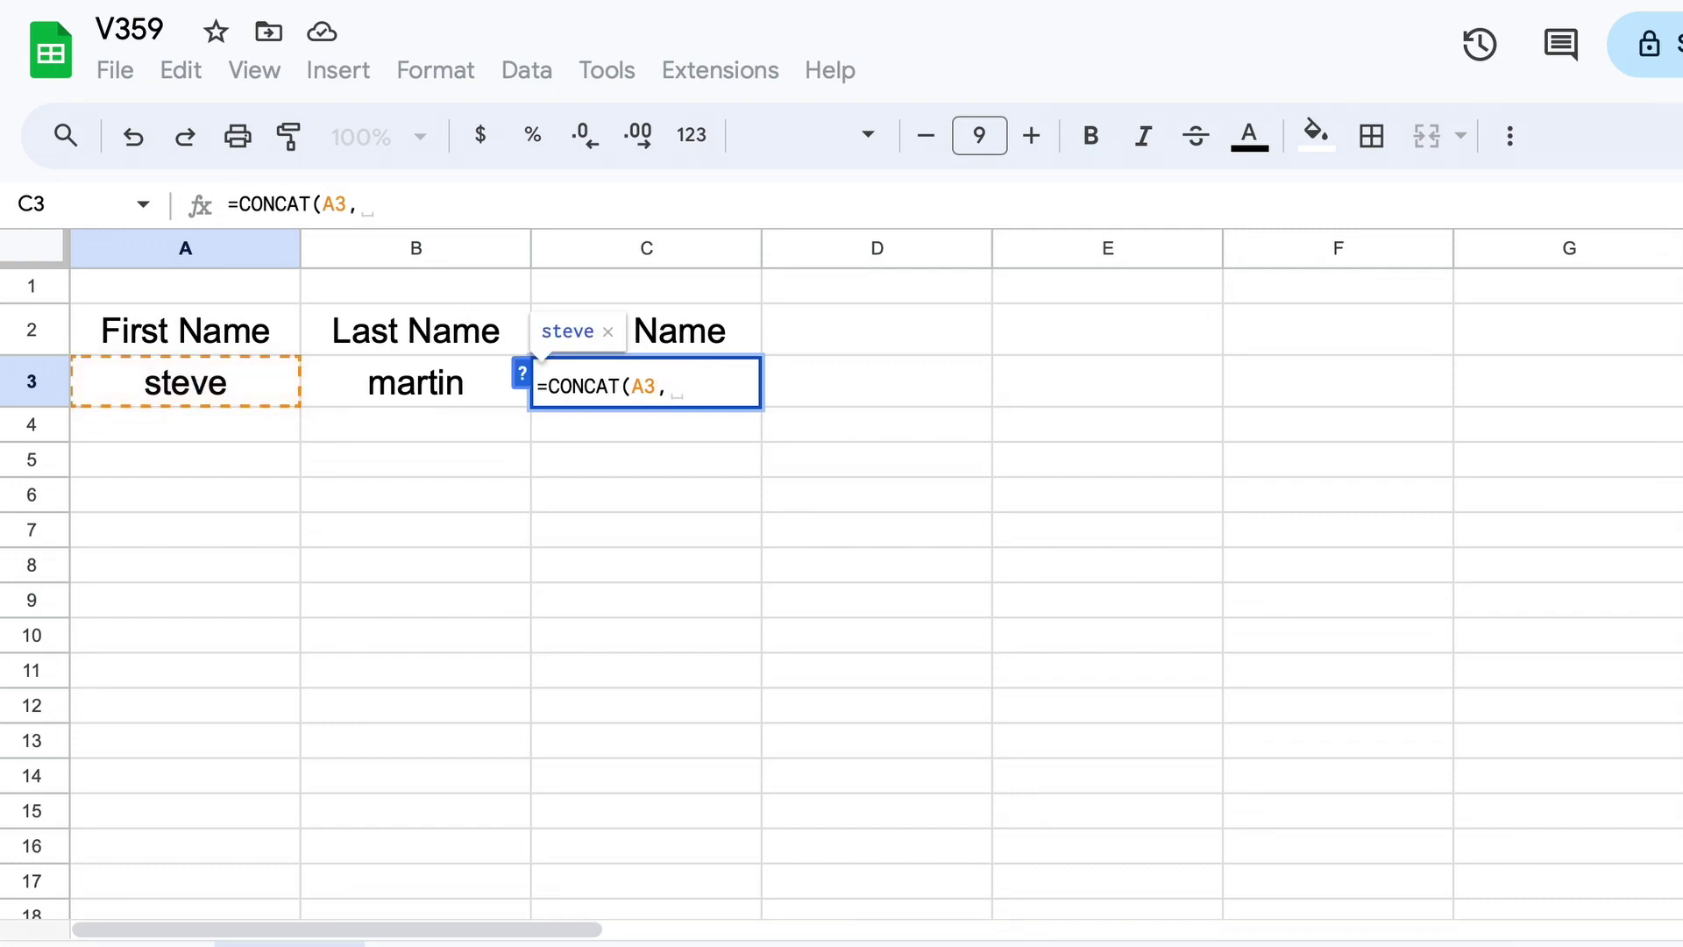
left_click(185, 383)
key("Right")
key("Left")
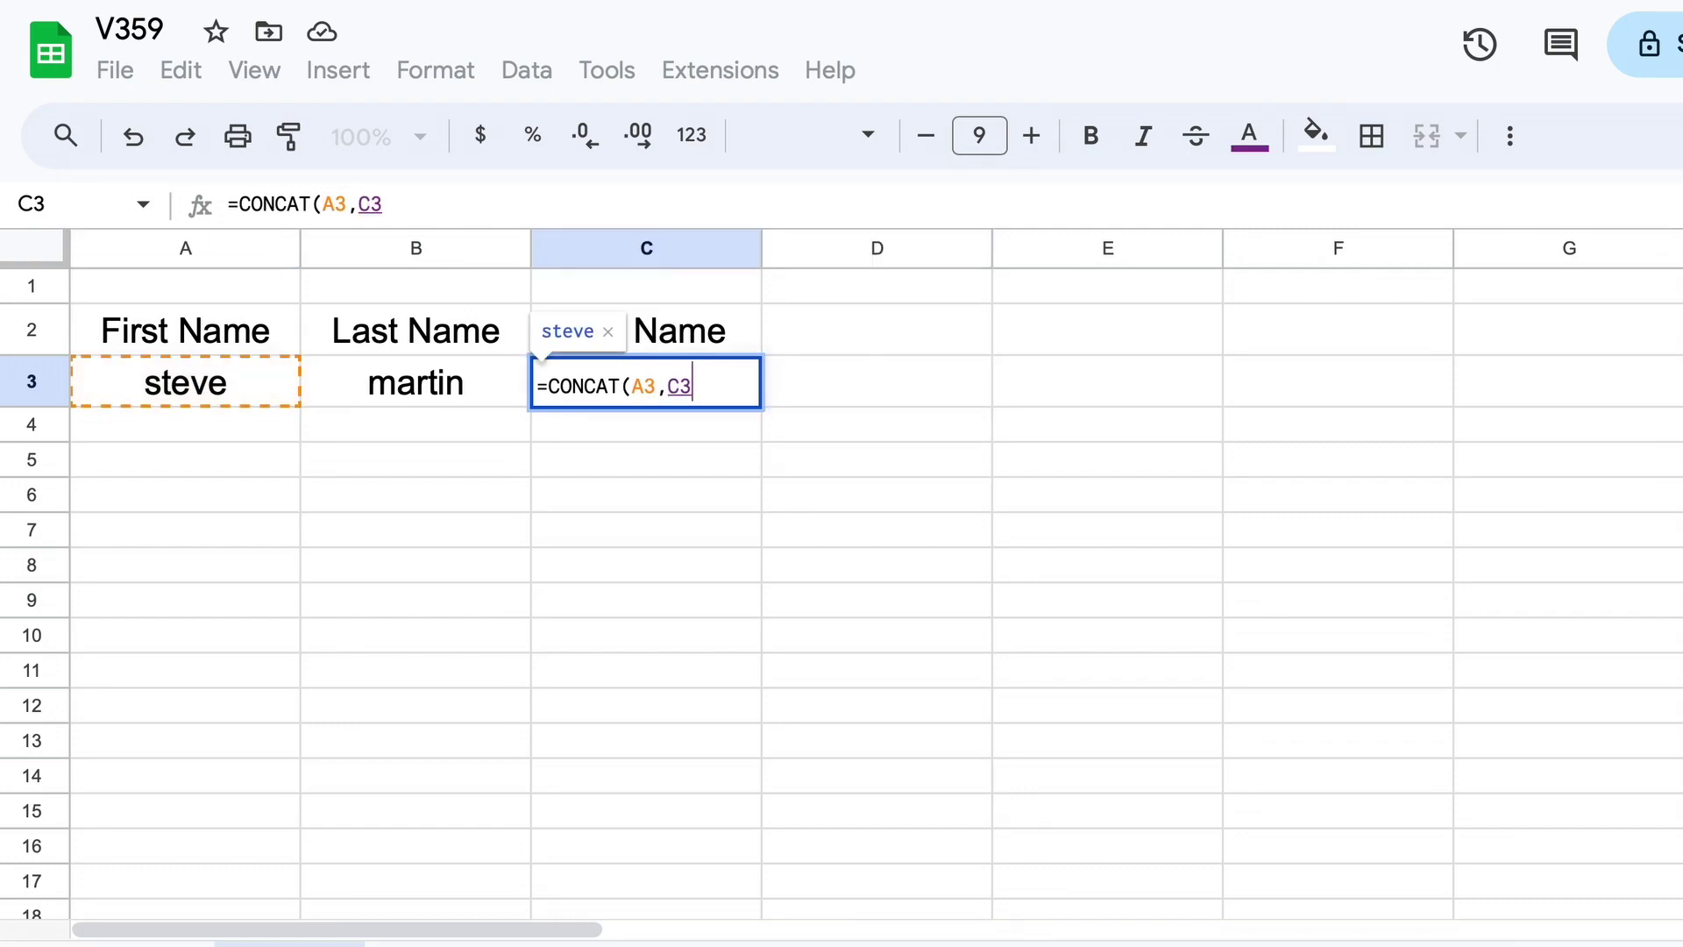
key("Left")
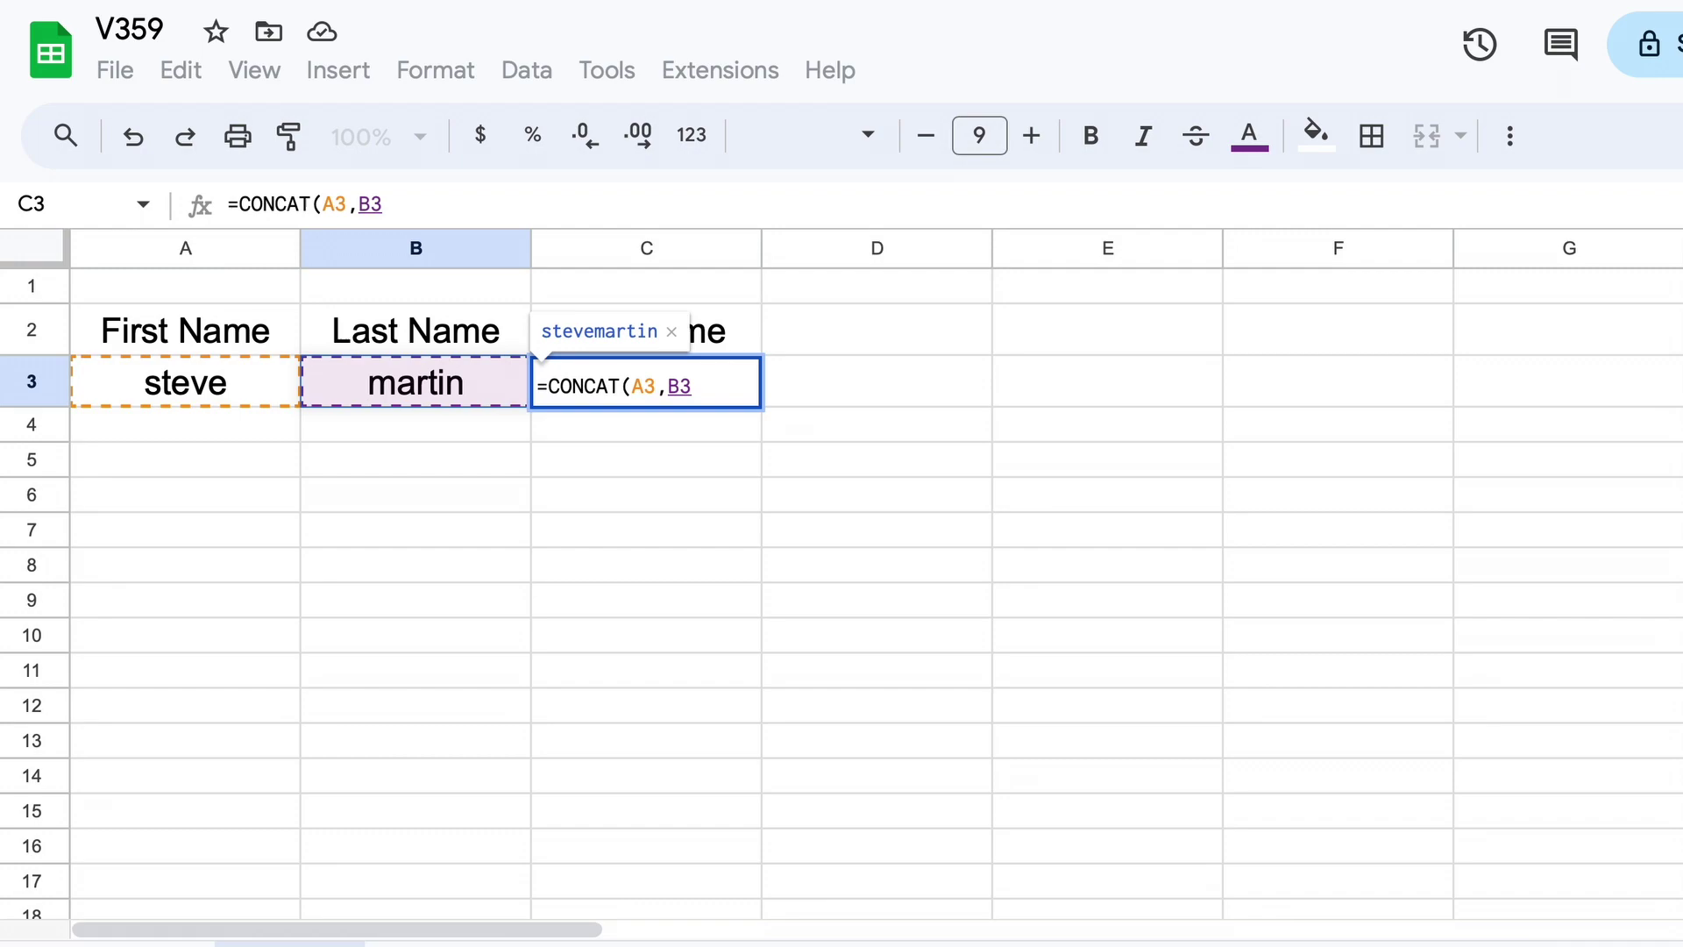
key("Return")
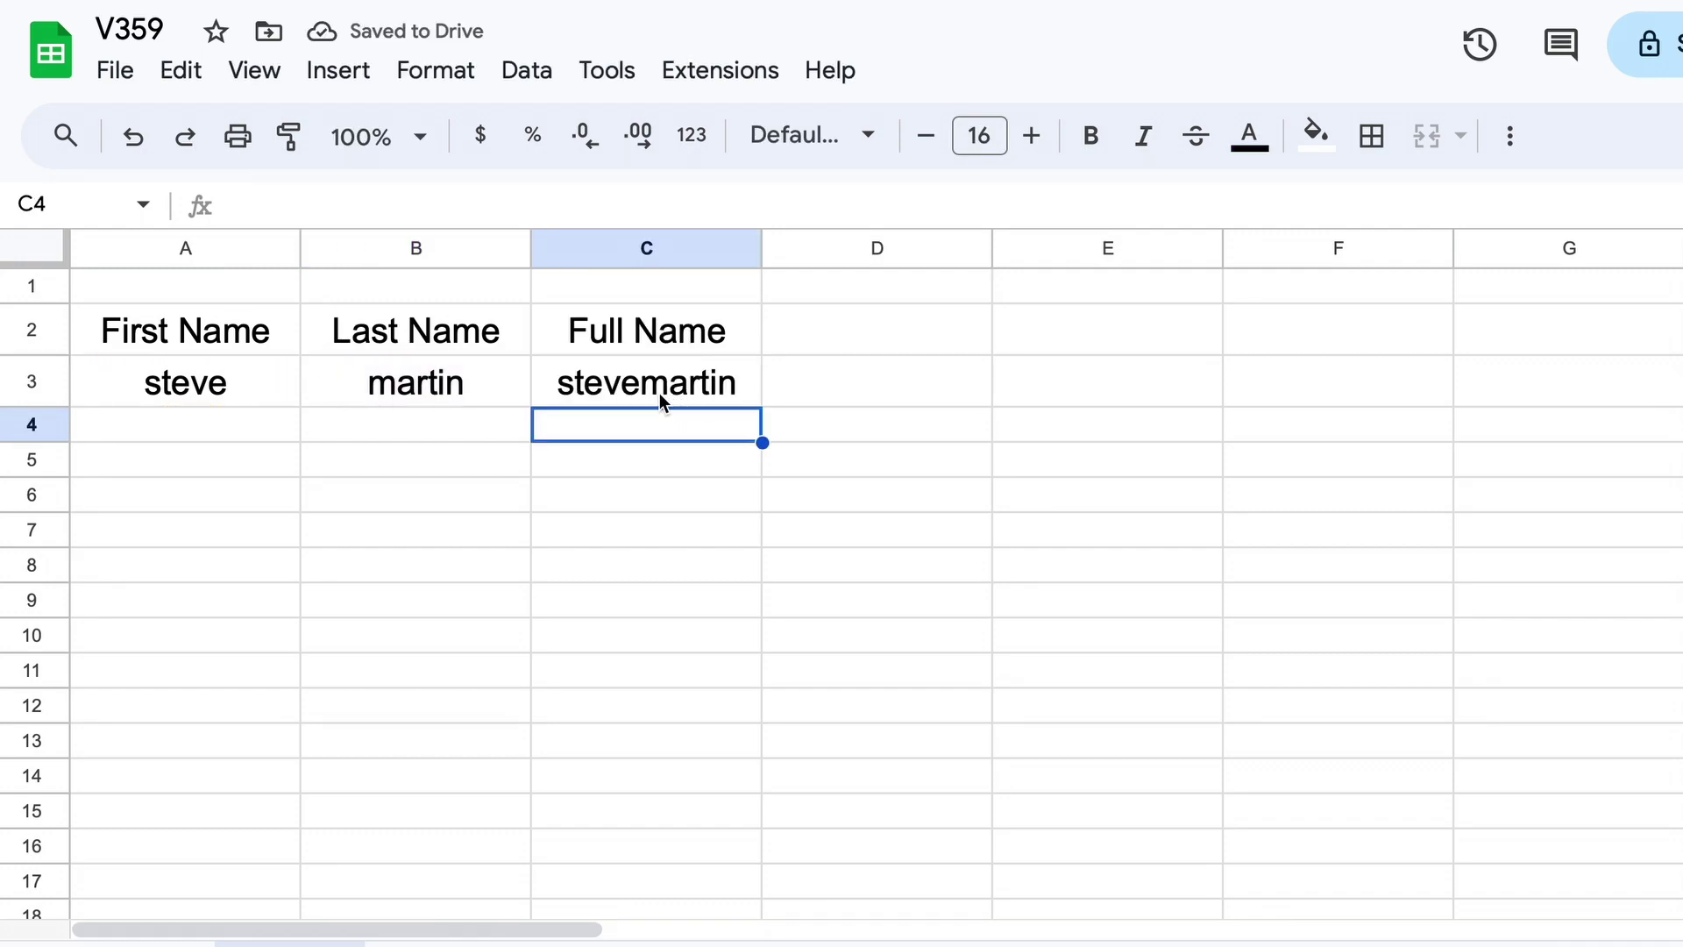
Add a trailing space to 'steve' in A3 so C3 reads 'steve martin'
left_click(616, 371)
left_click(277, 372)
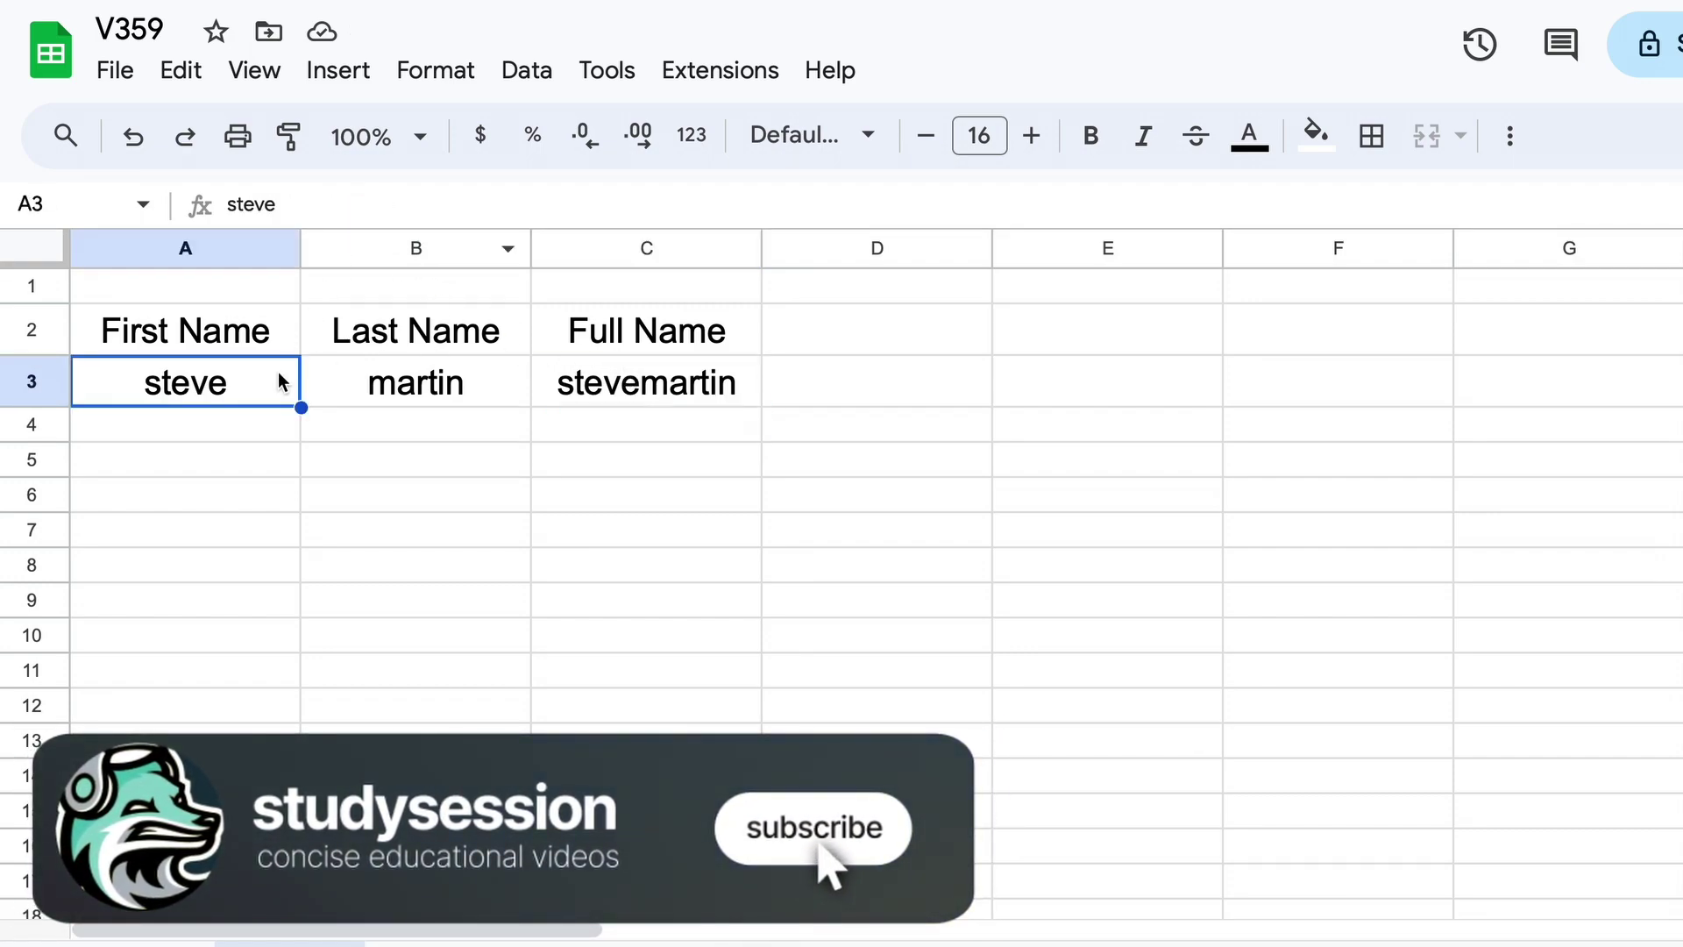
key("Return")
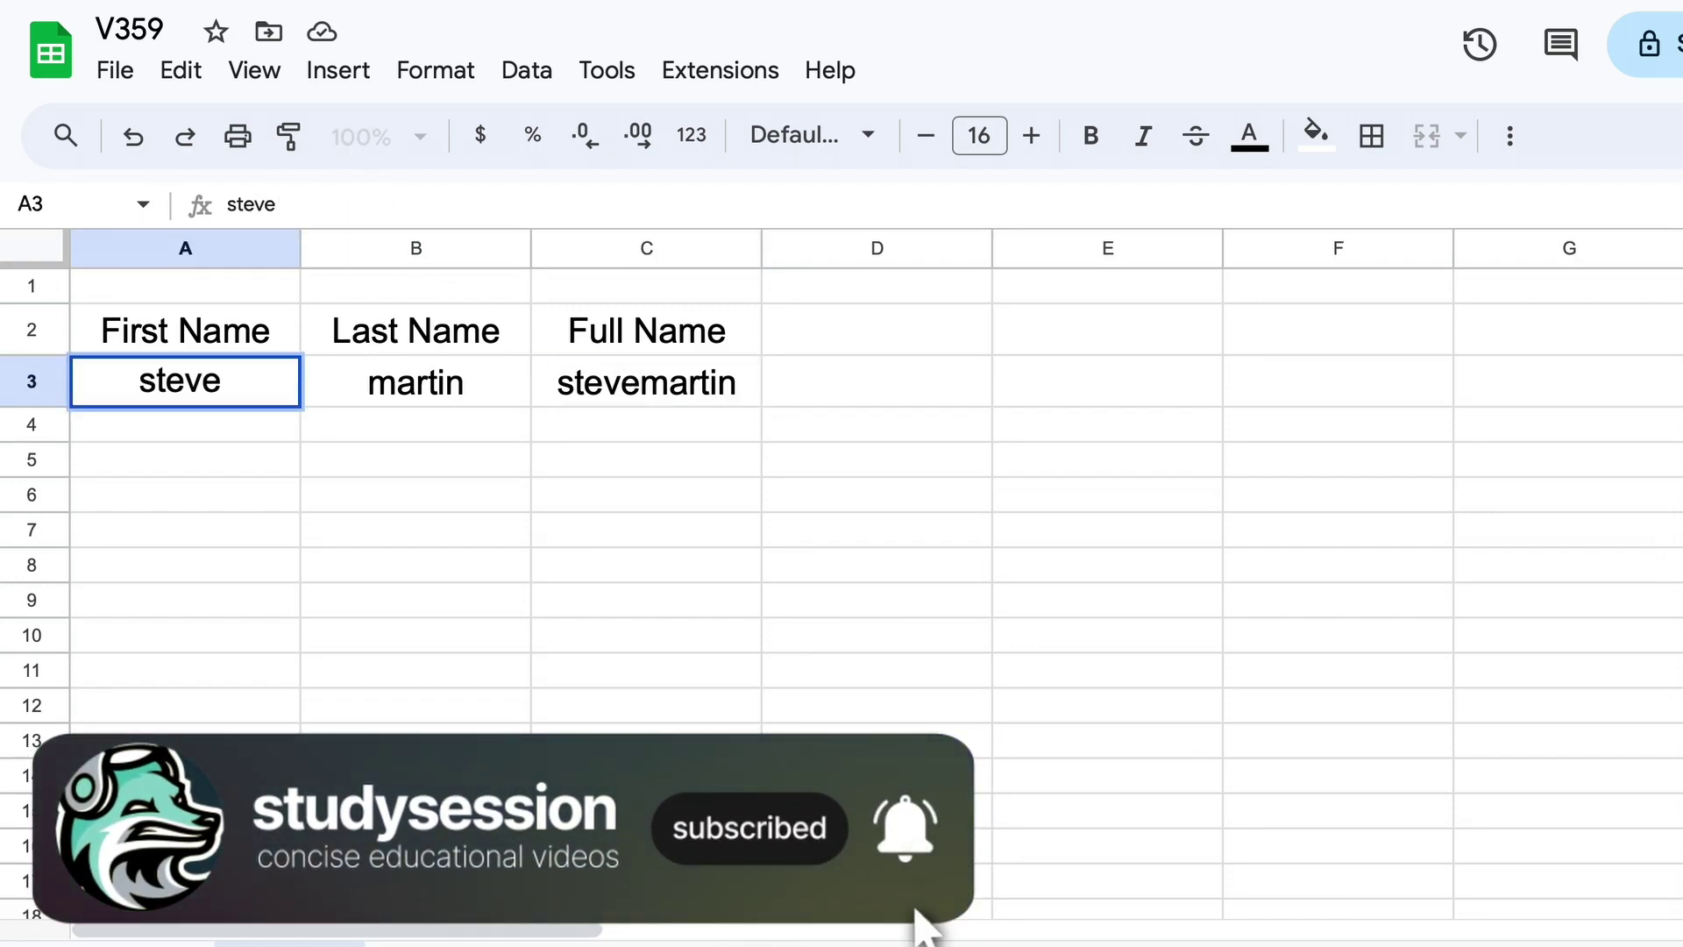
key("Return")
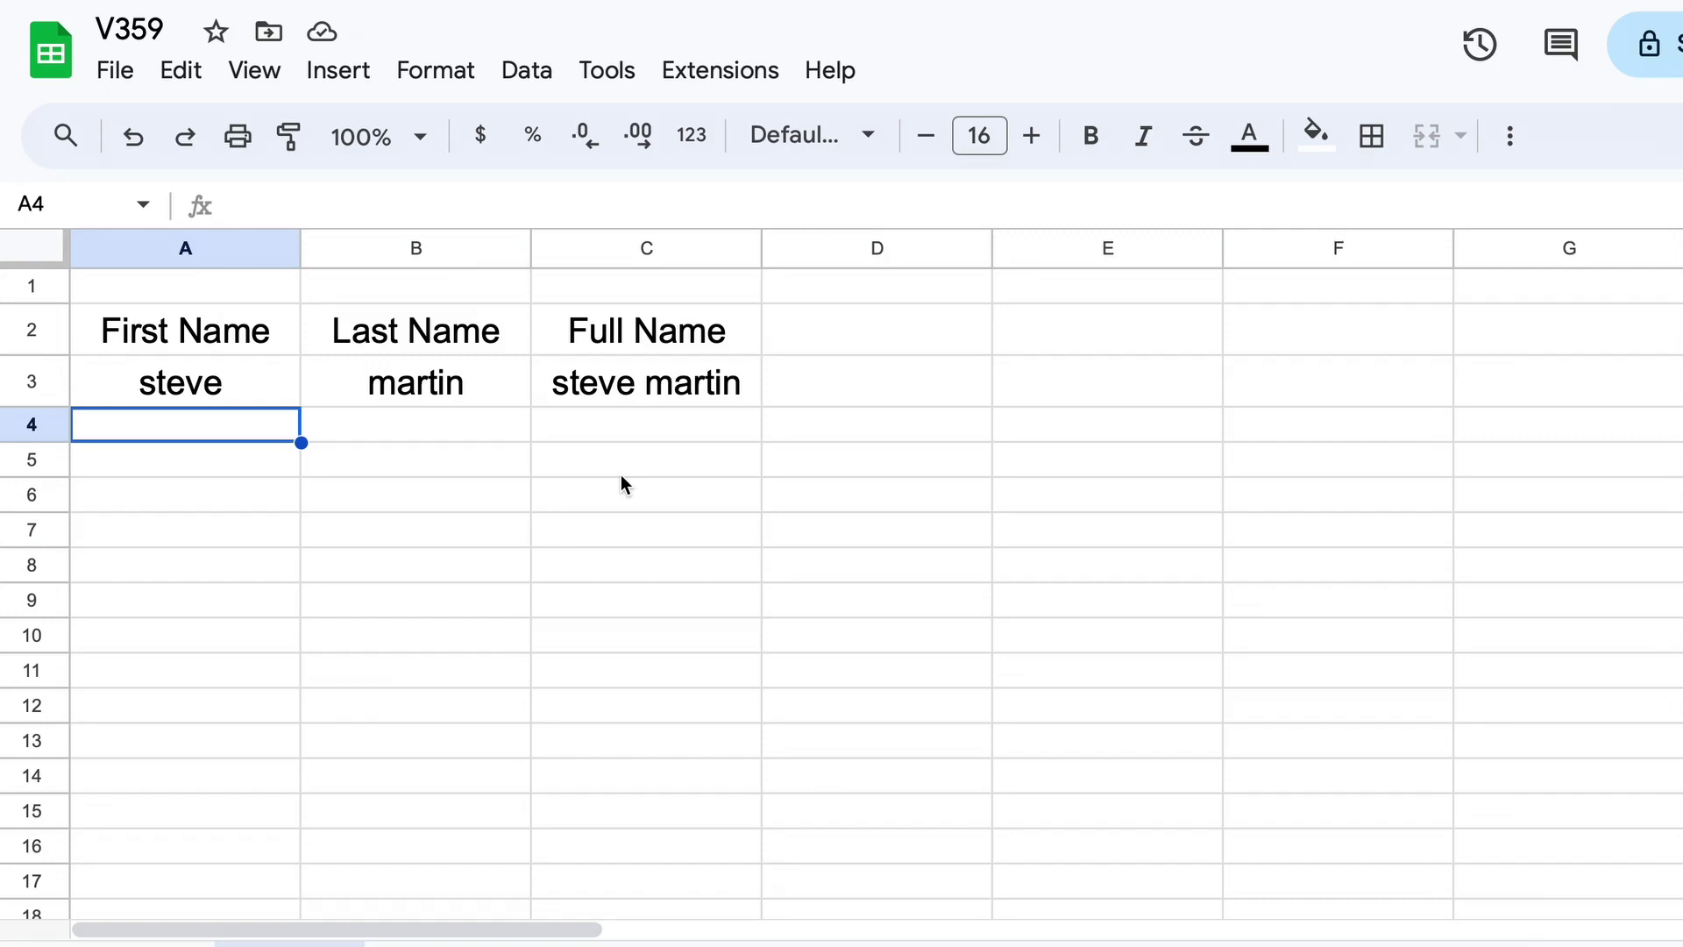
Enter a numeric CONCAT returning 104 in A9, then =CONCAT("steve","martin") in C4
left_click(261, 607)
type("=C")
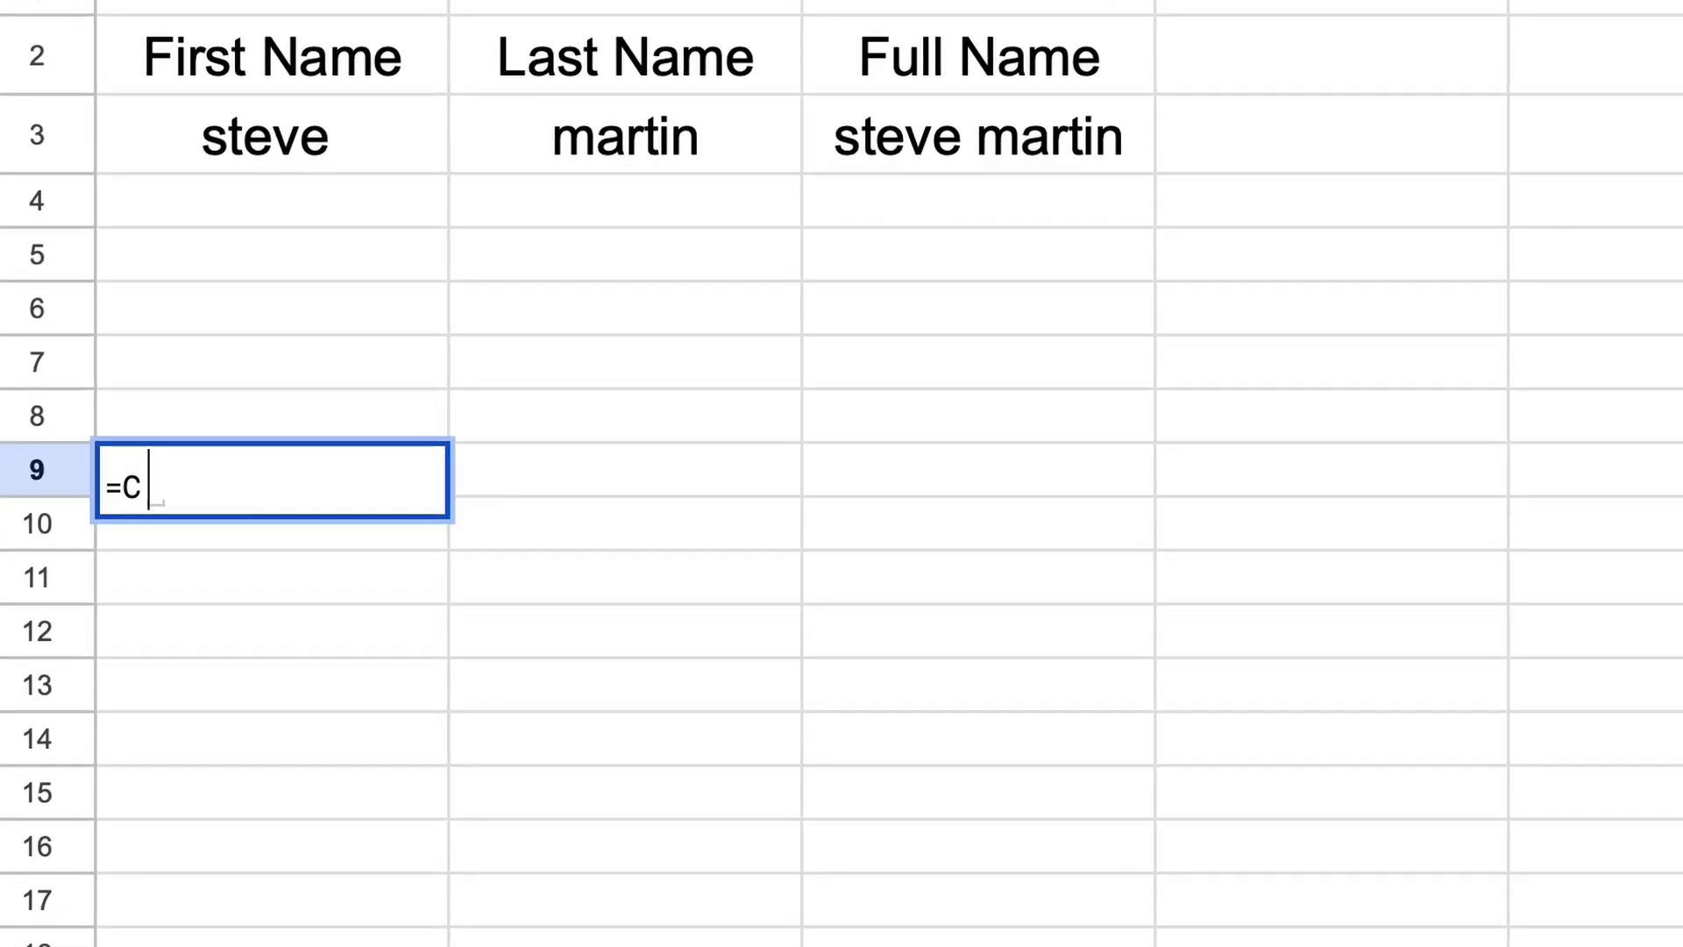
type("ONCAT(")
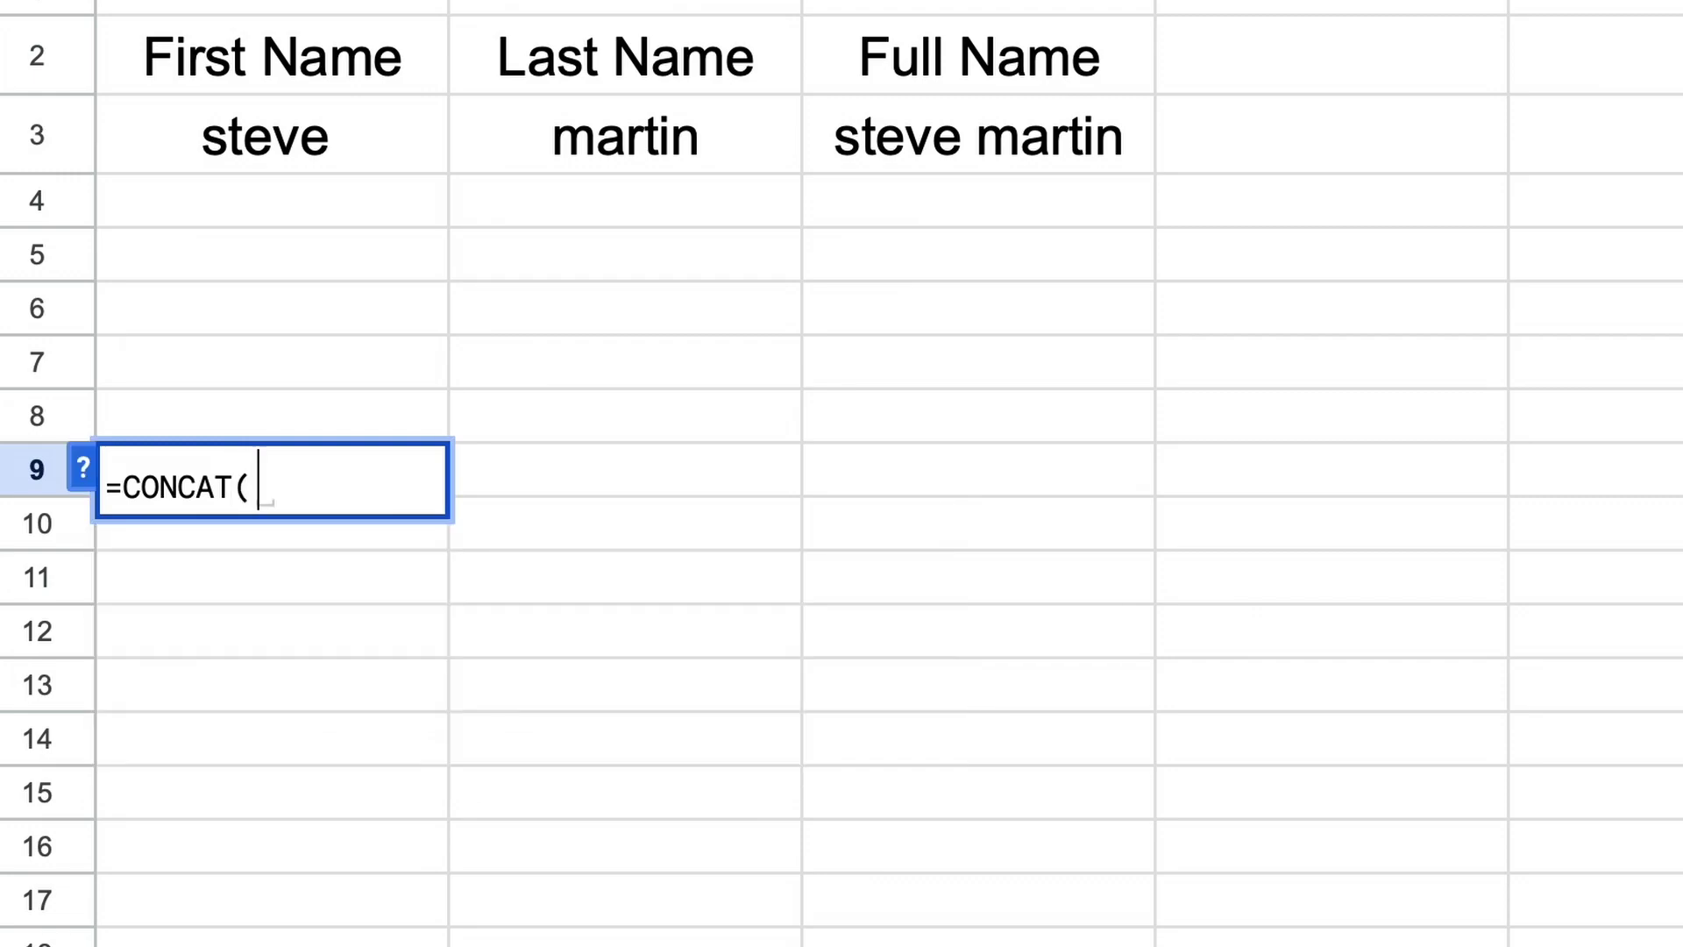
type("10,4")
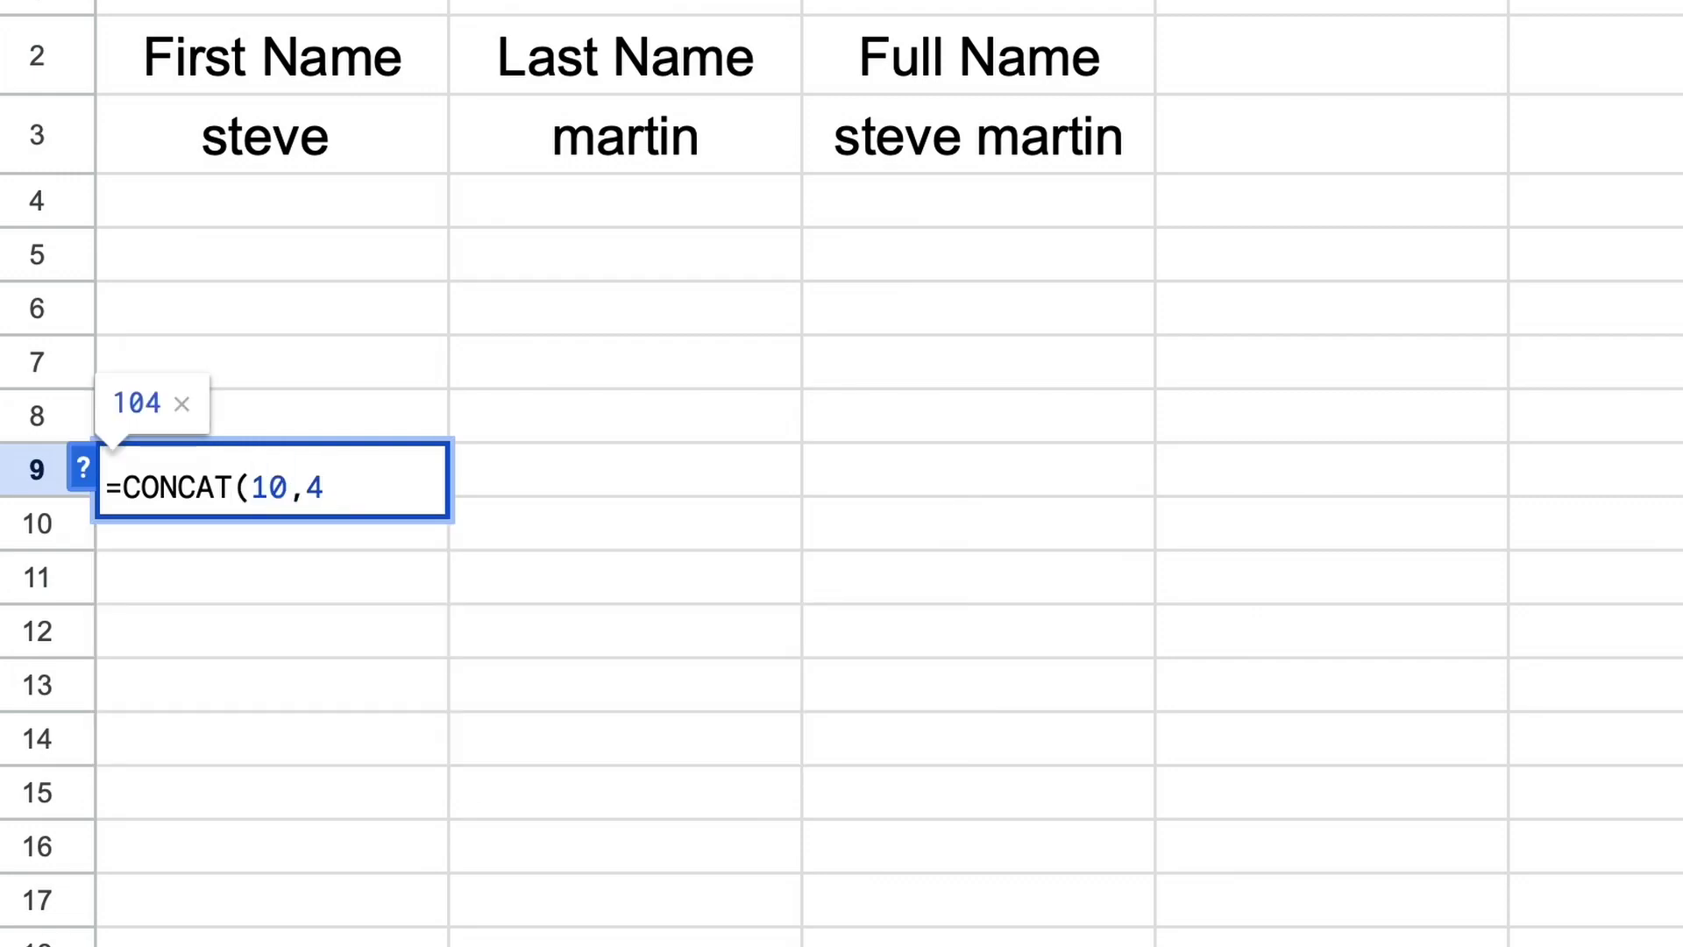
type(")")
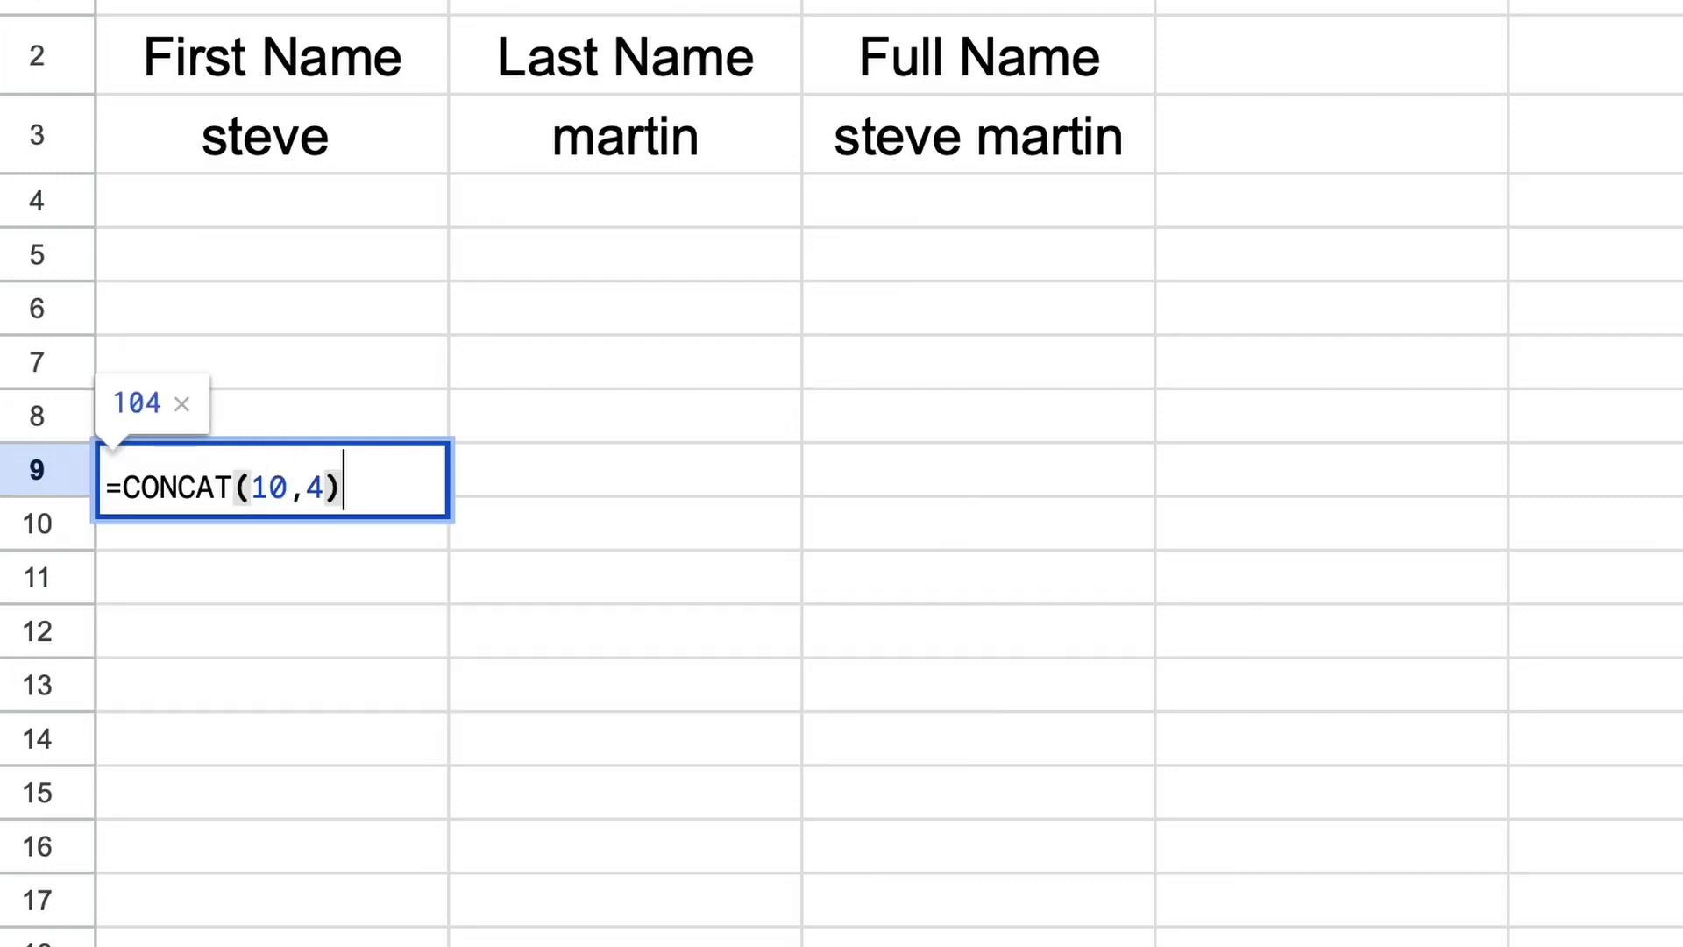
key("Return")
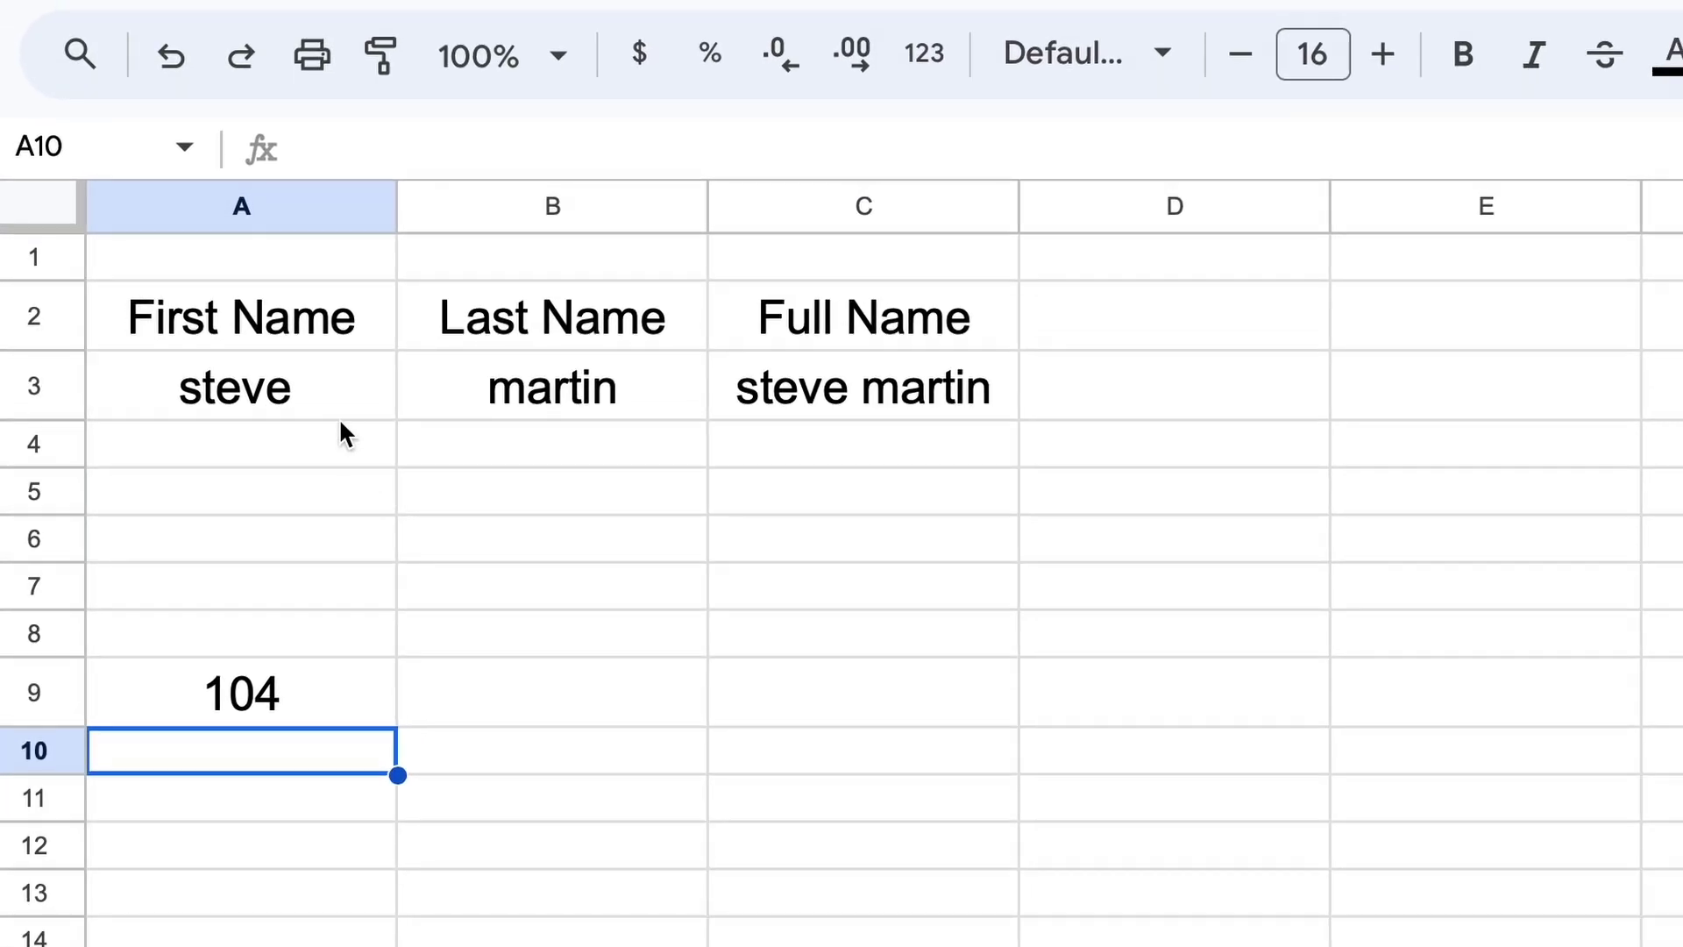
left_click(340, 449)
left_click(721, 457)
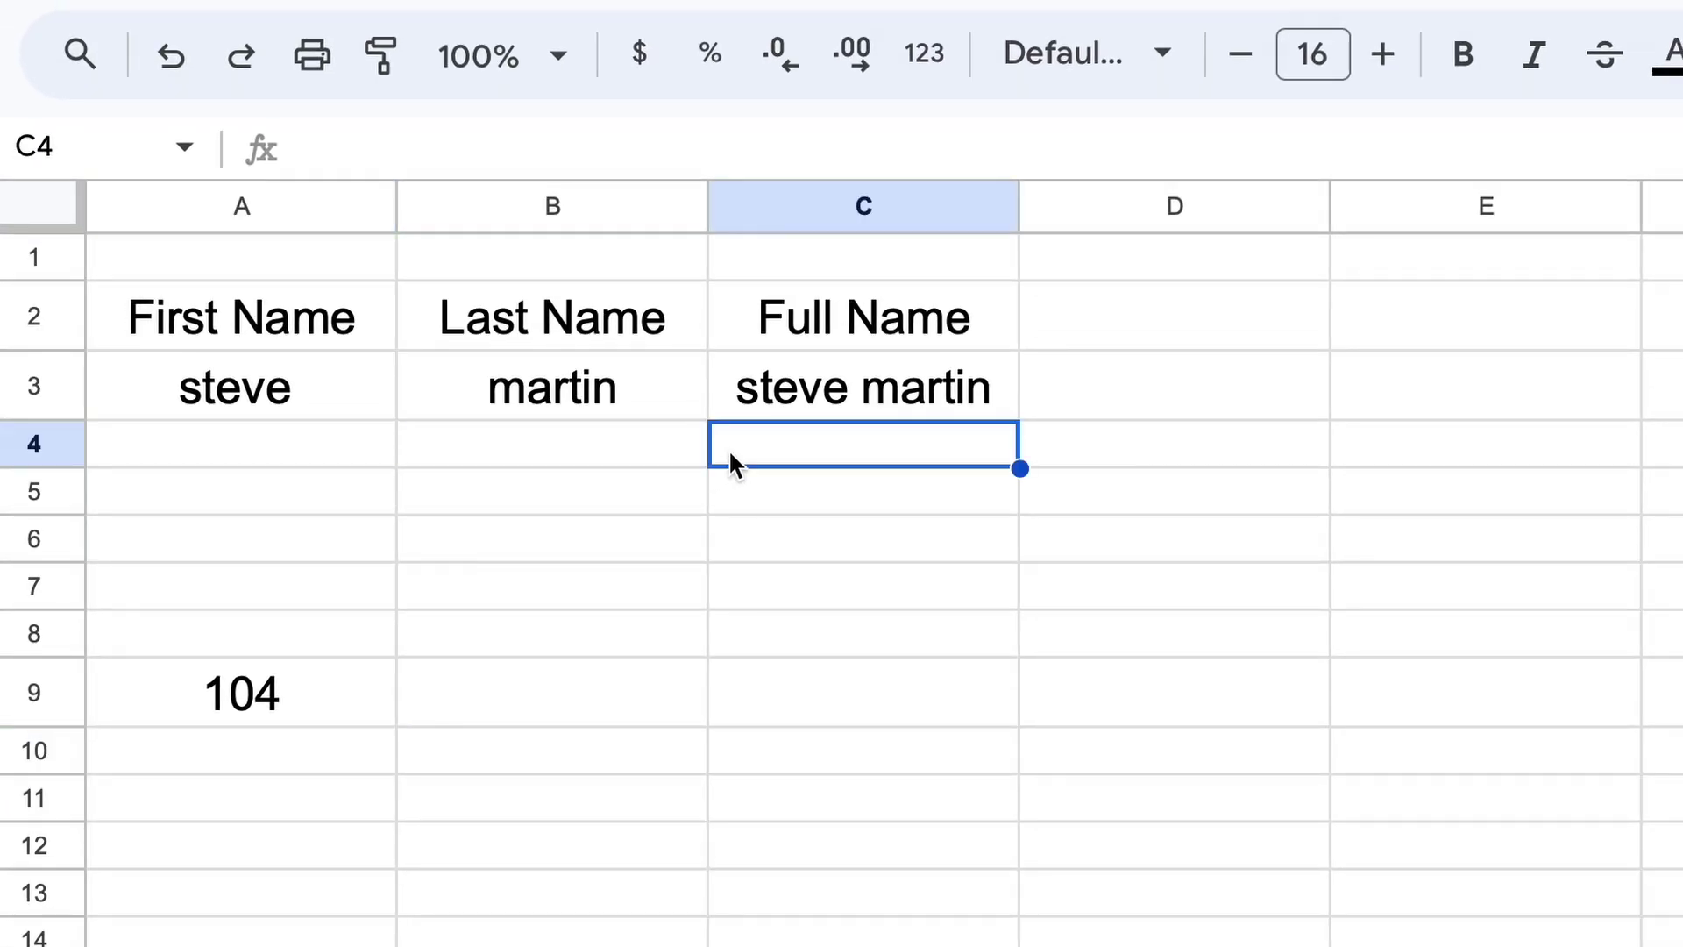
type("=CONCAT(")
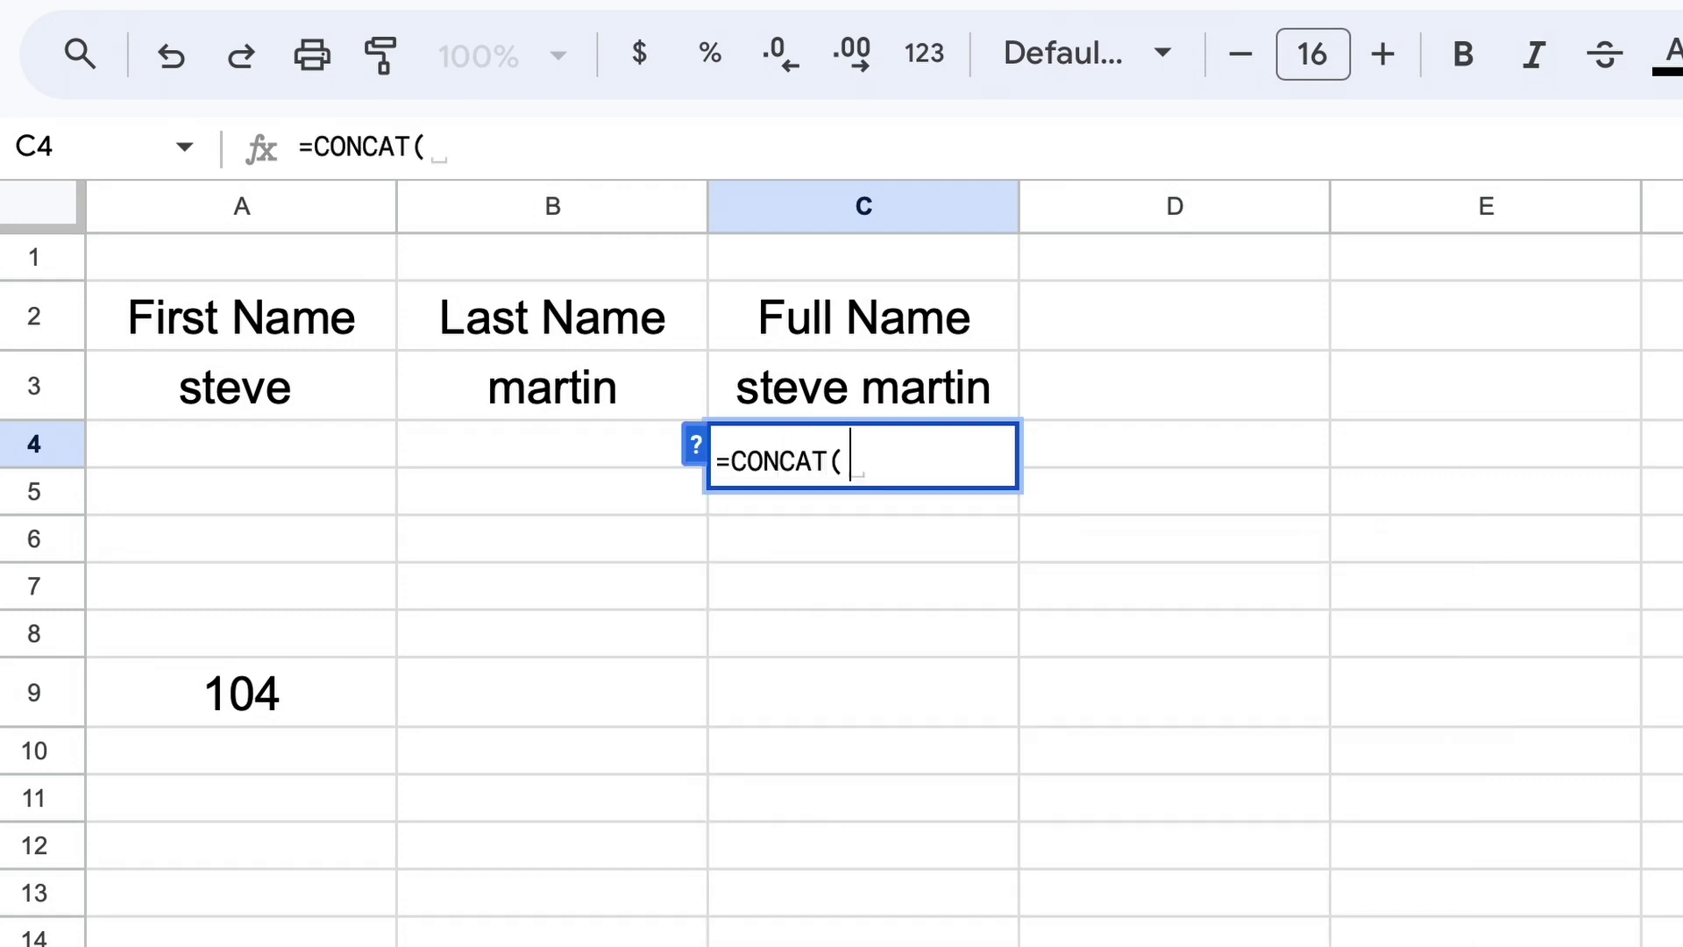
type("\"steve\"")
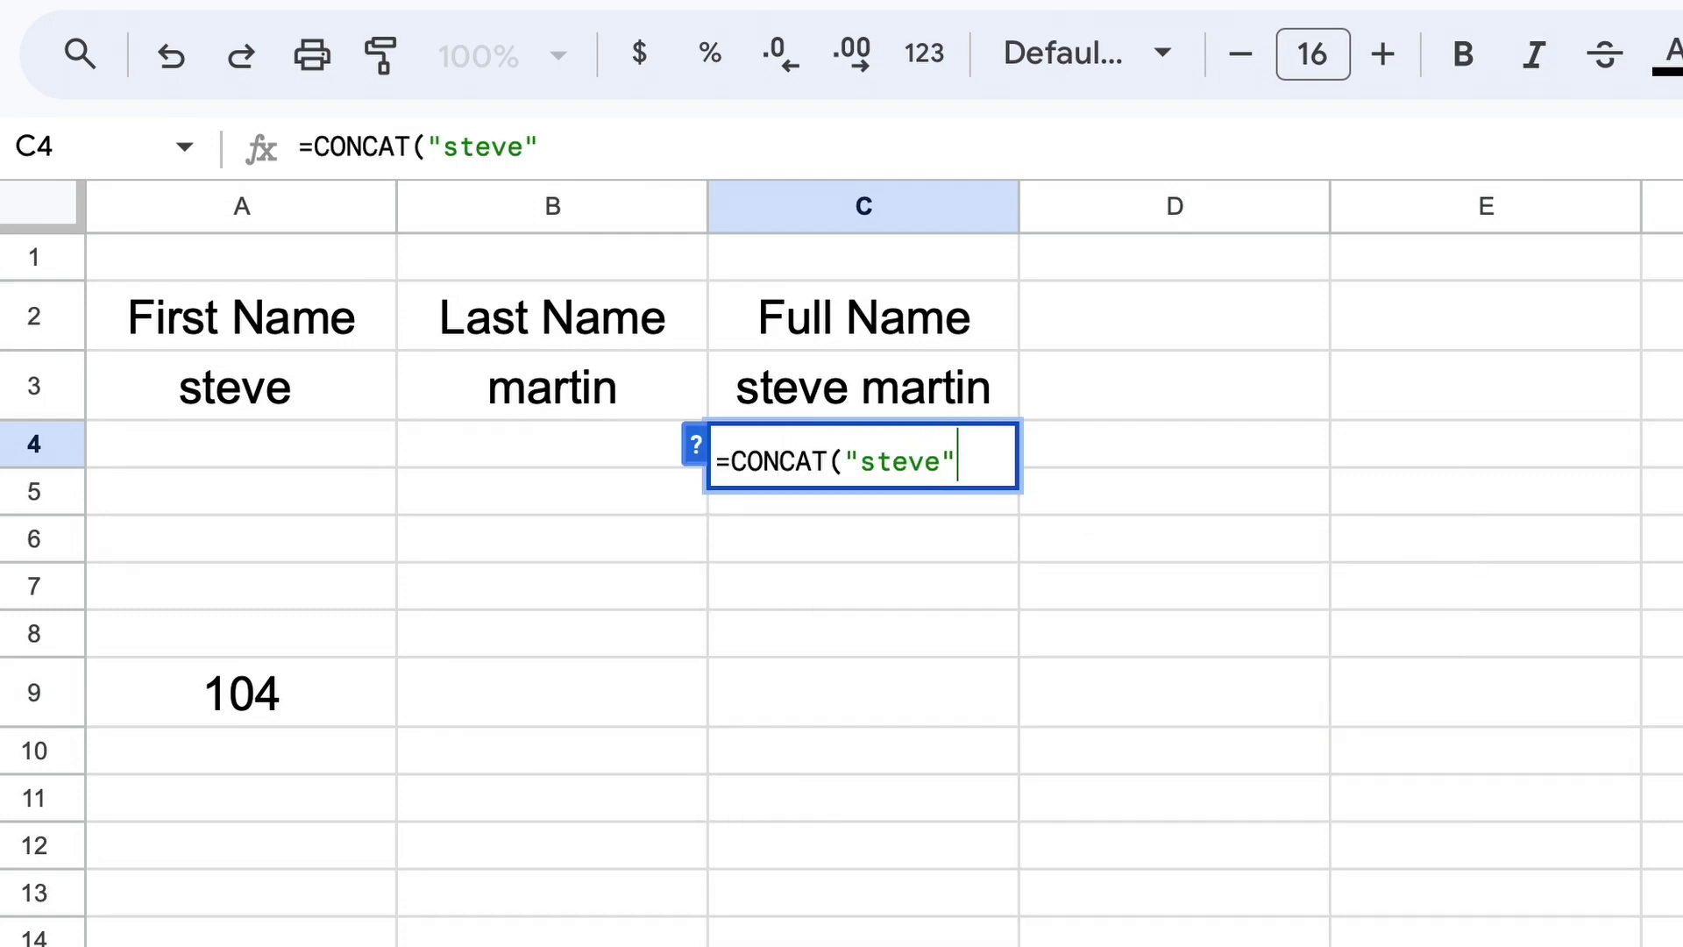
type(",\"ma")
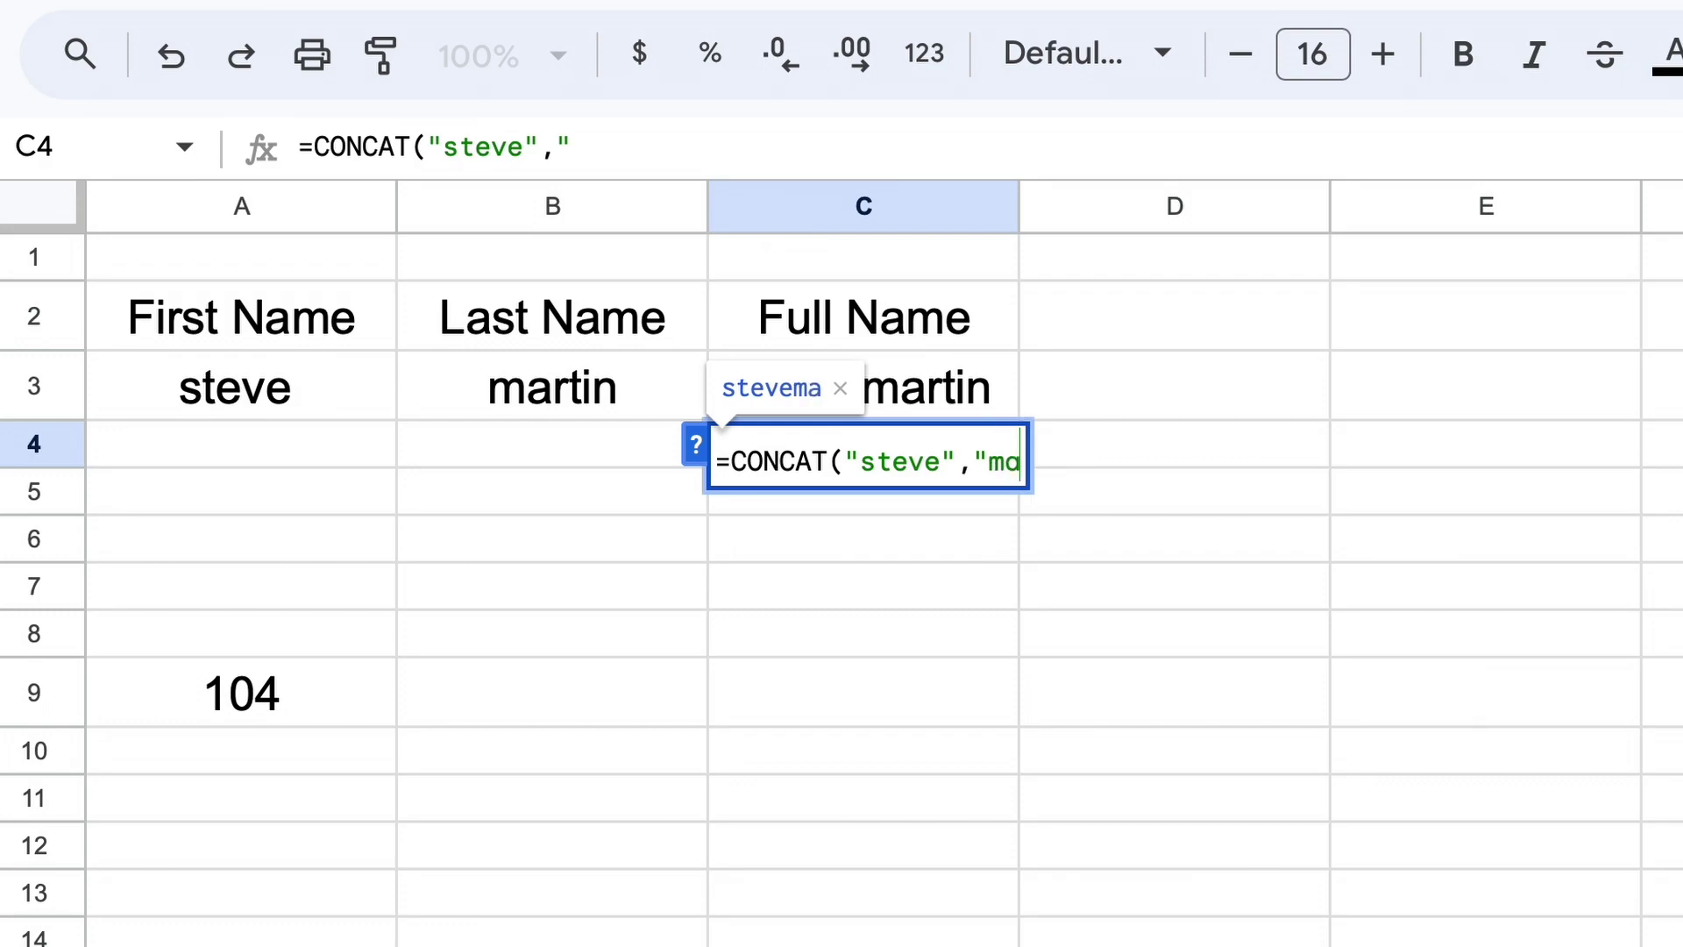
type("rtin\")")
key("Return")
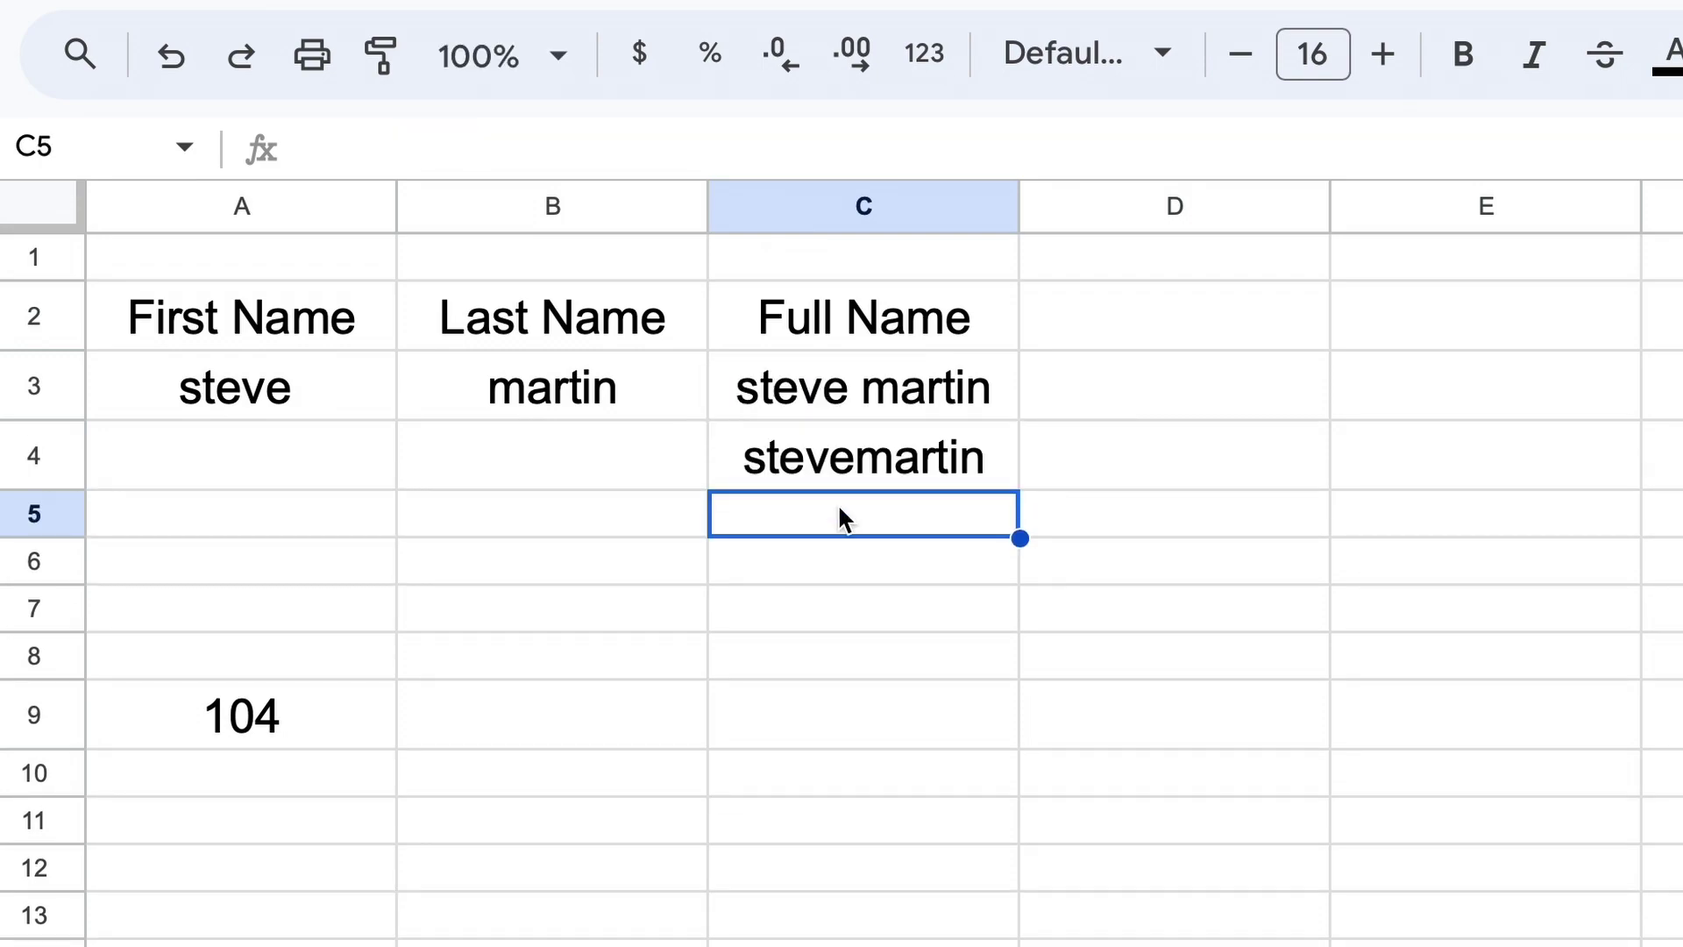
Copy the steve and martin cells from A3:B3 to A5:B5
left_click_drag(619, 385, 241, 386)
key("ctrl+c")
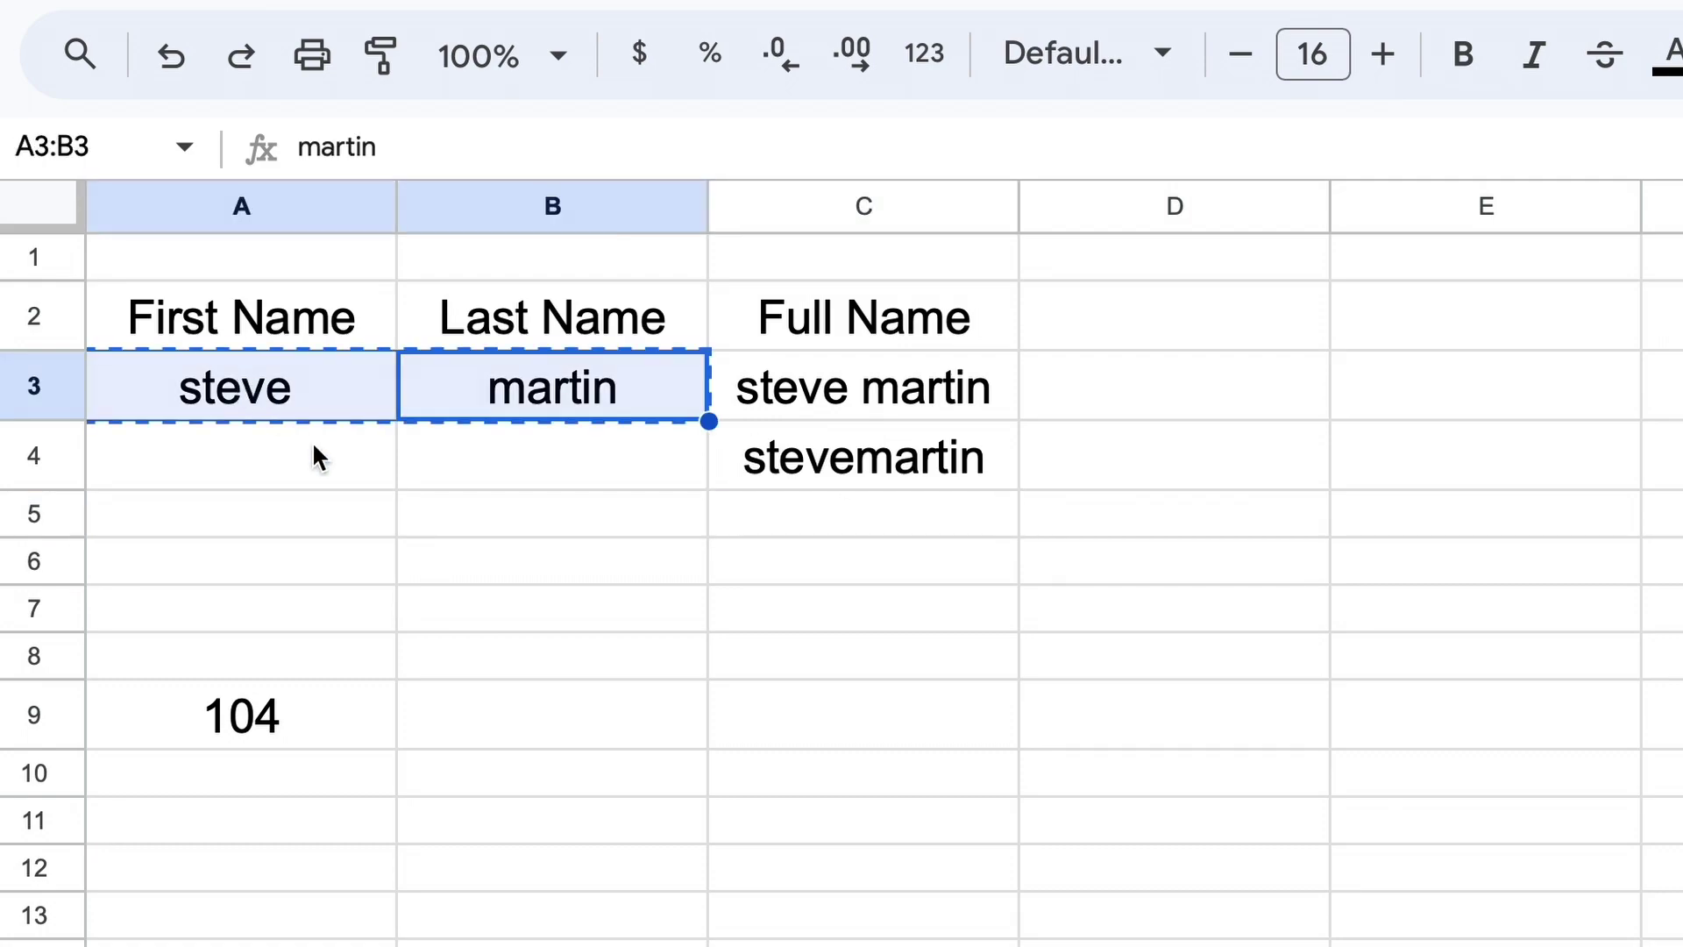
left_click(345, 502)
key("ctrl+v")
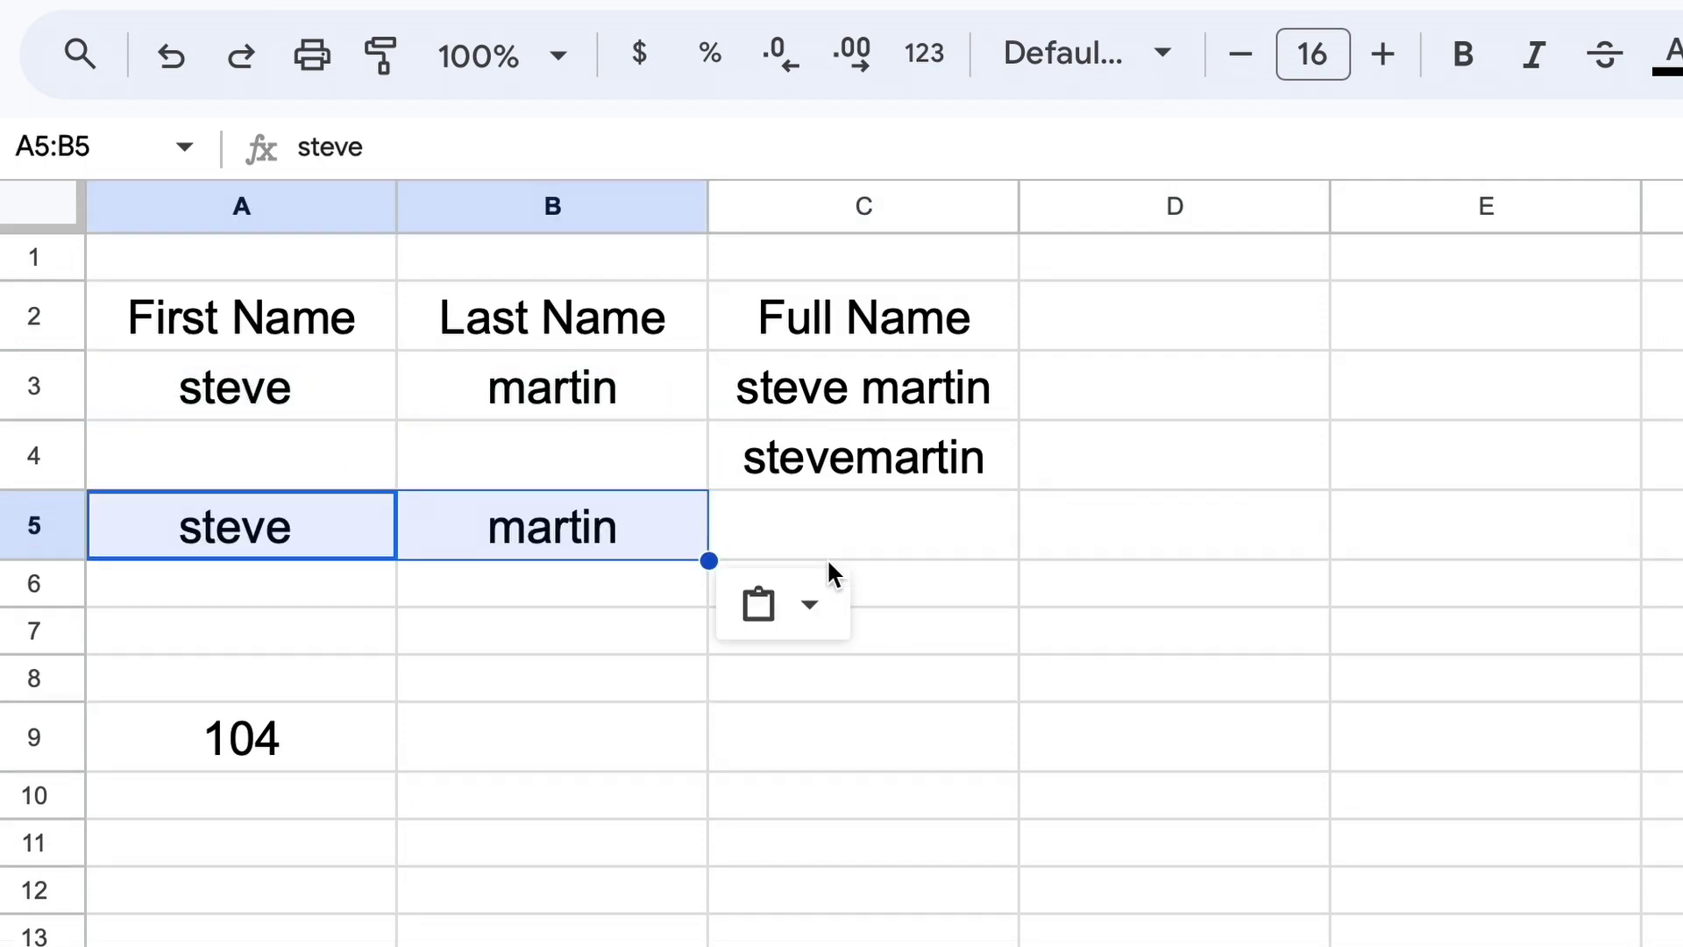
Enter =A5&B5 in C5 to join the copied names
left_click(832, 535)
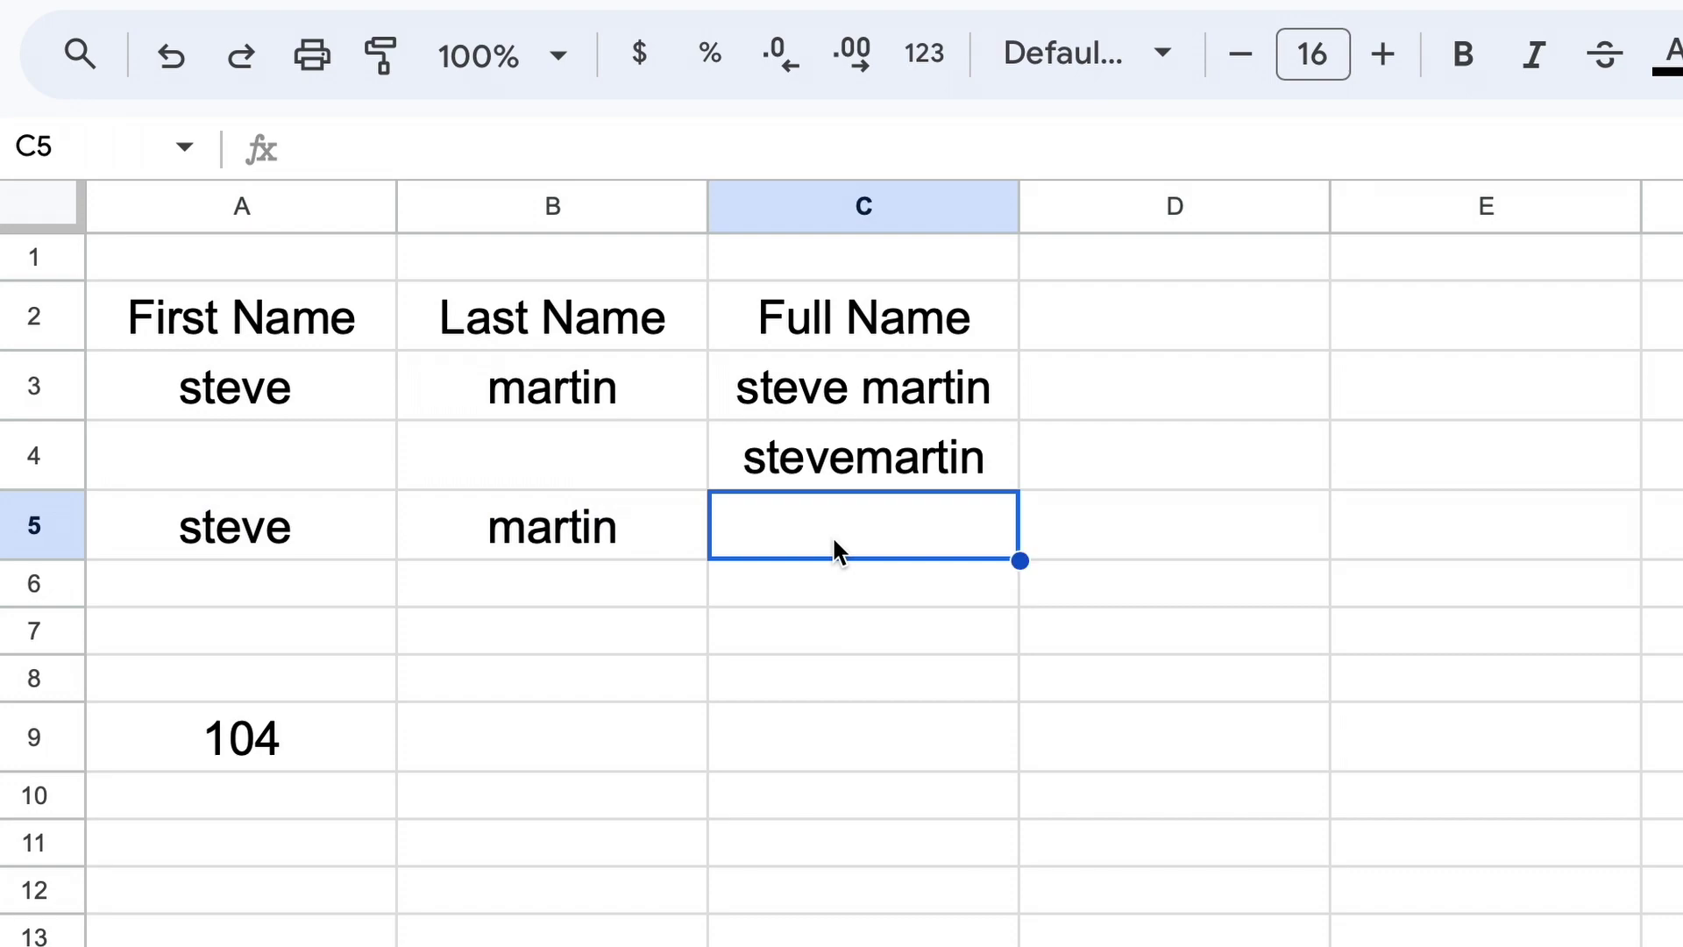
type("=")
left_click(353, 521)
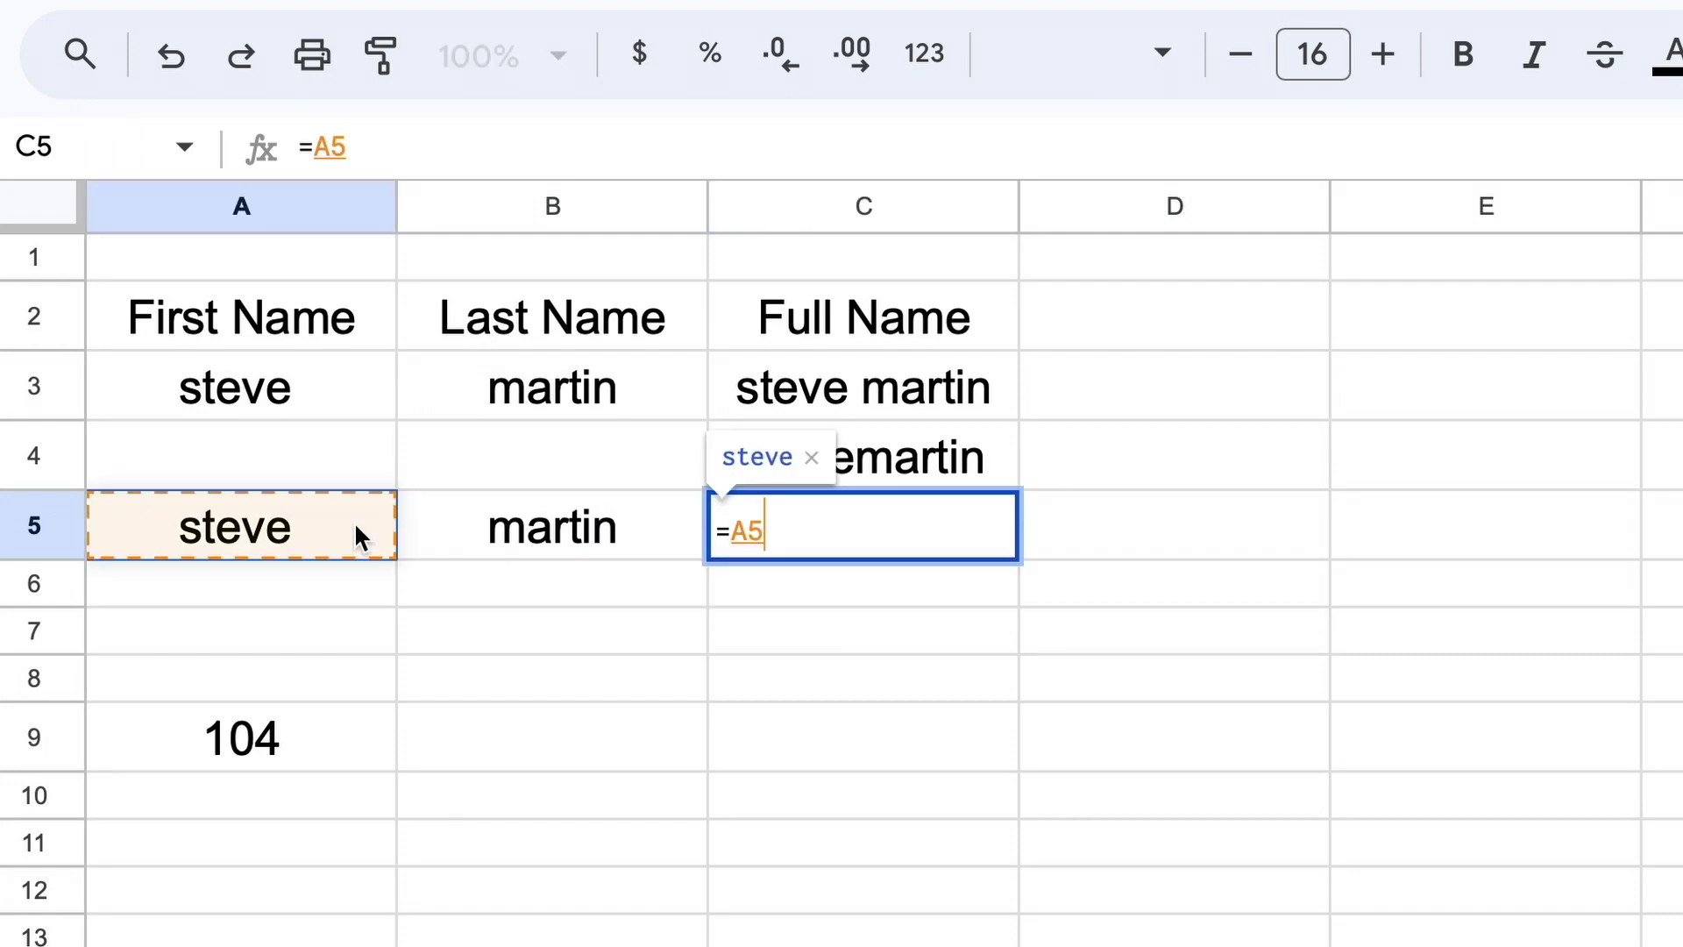
type("&")
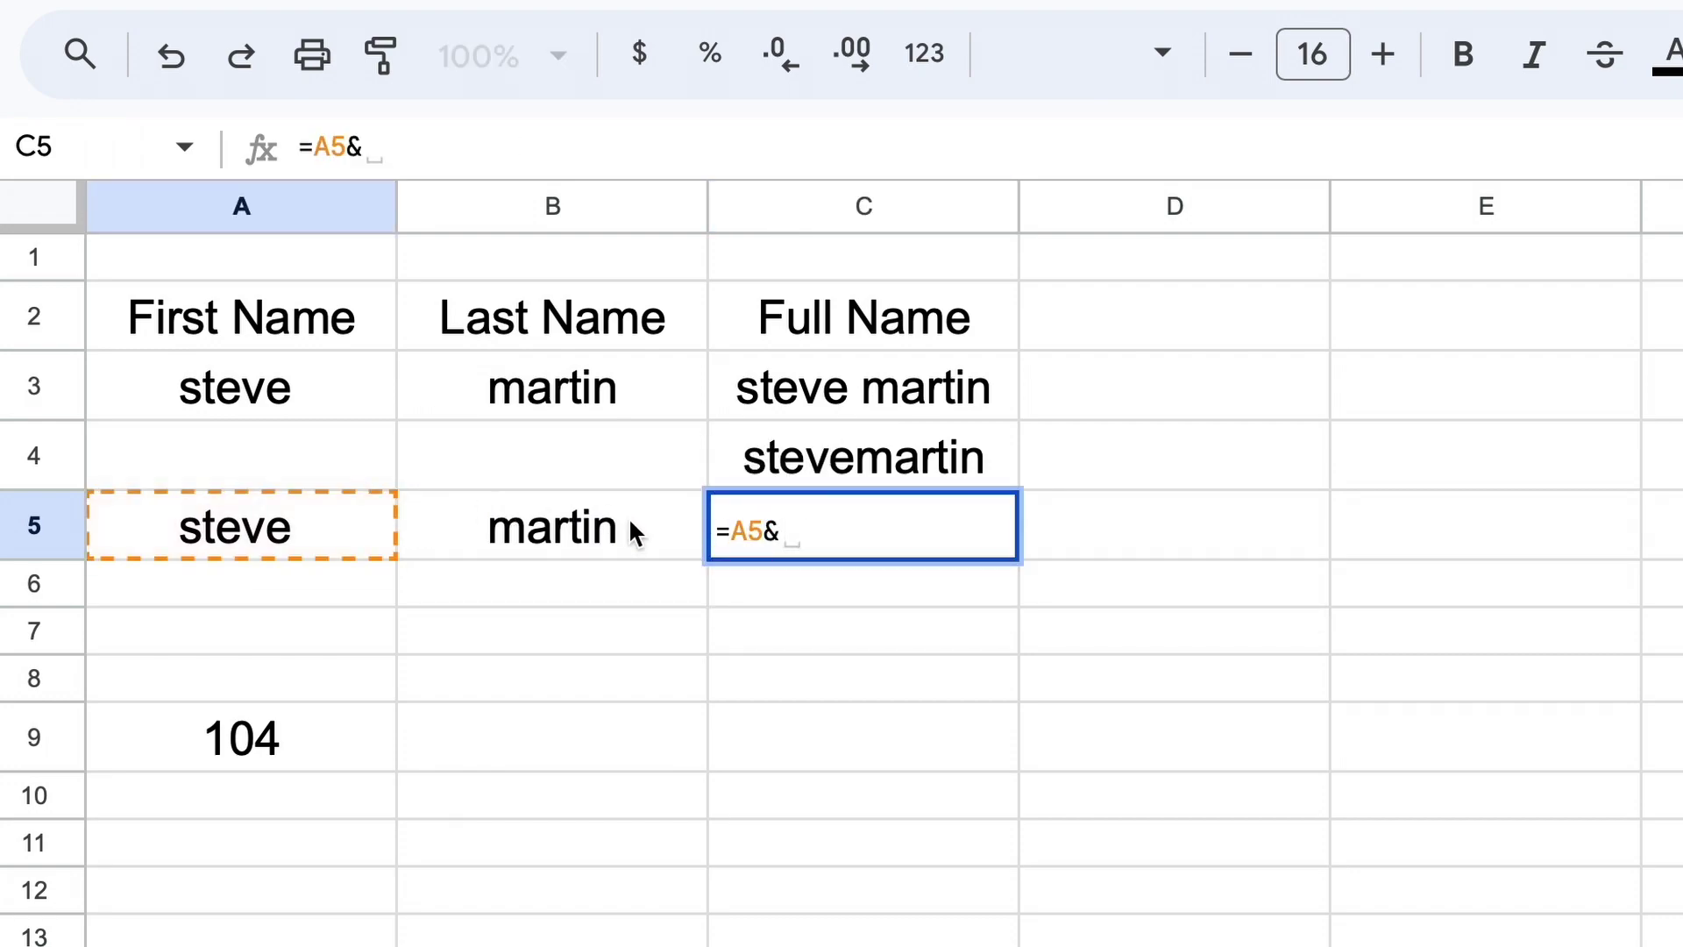
left_click(626, 525)
key("Return")
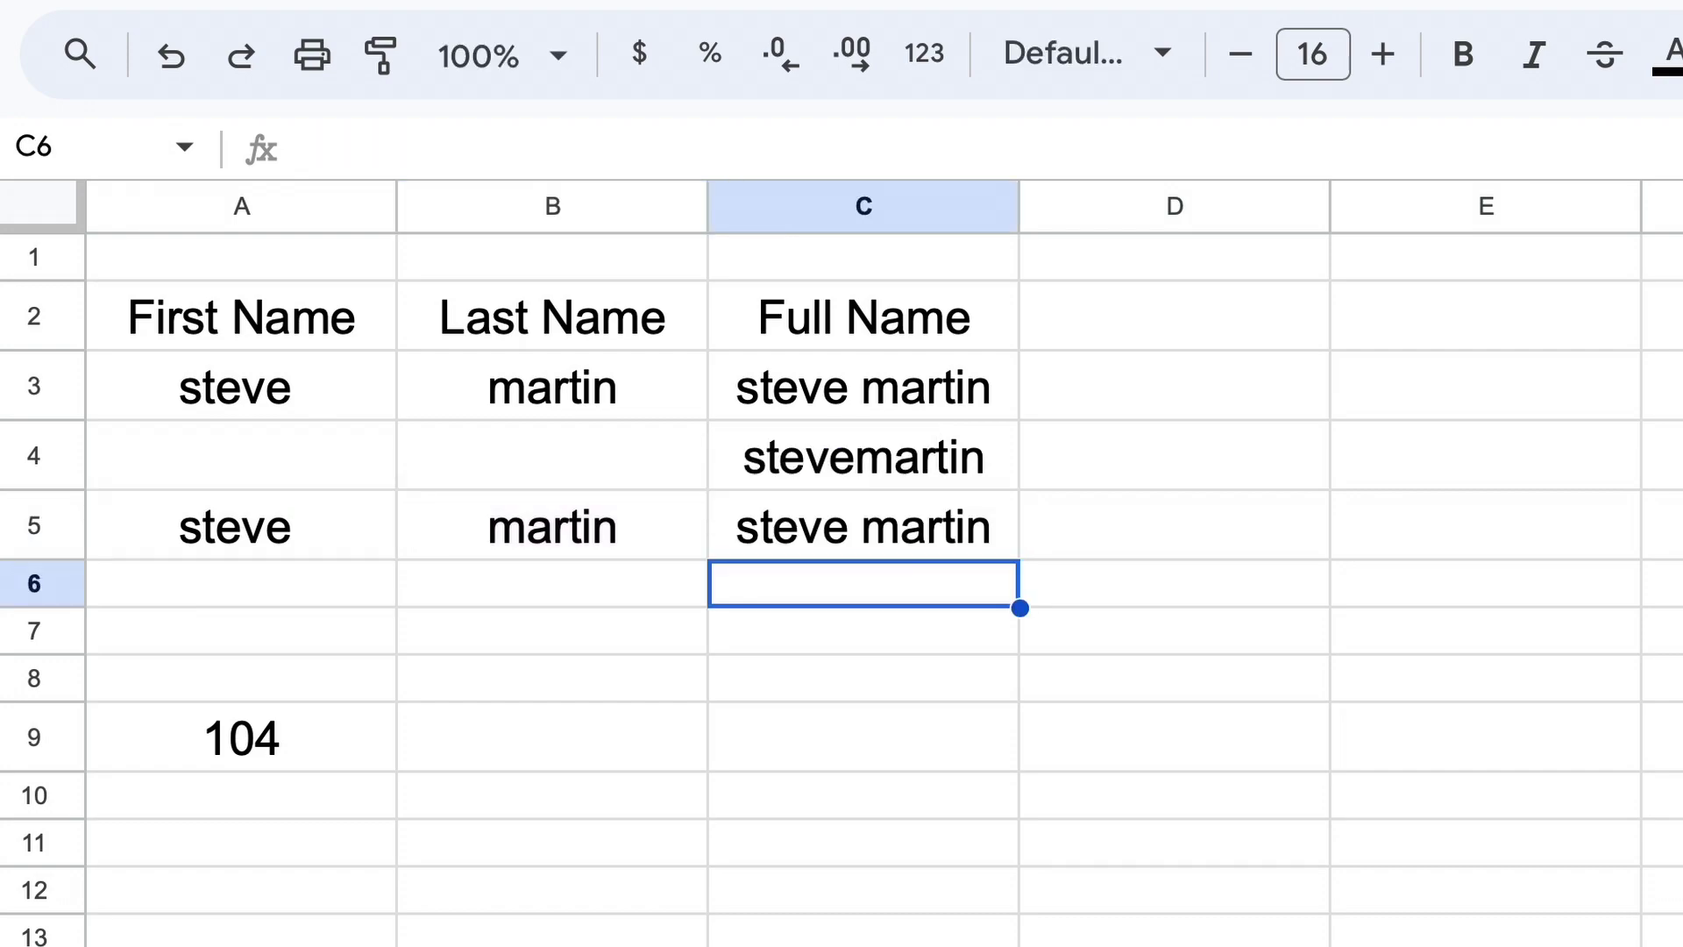
Remove the trailing space after 'steve' in A5
left_click(353, 522)
left_click(478, 151)
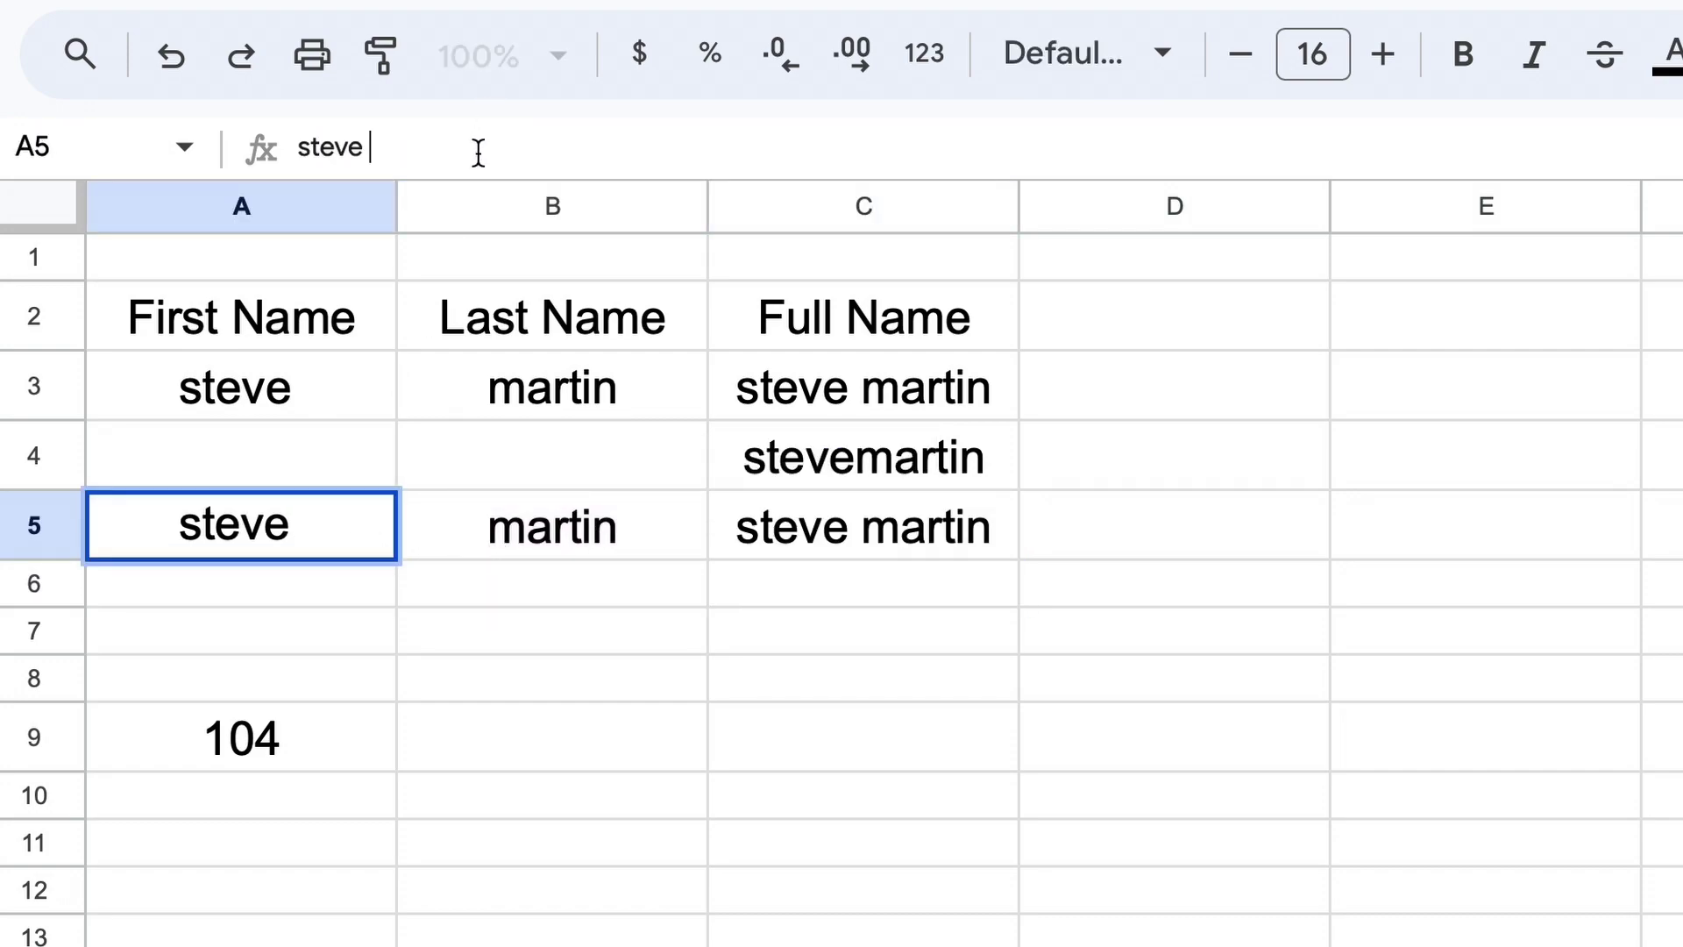
key("BackSpace")
key("Return")
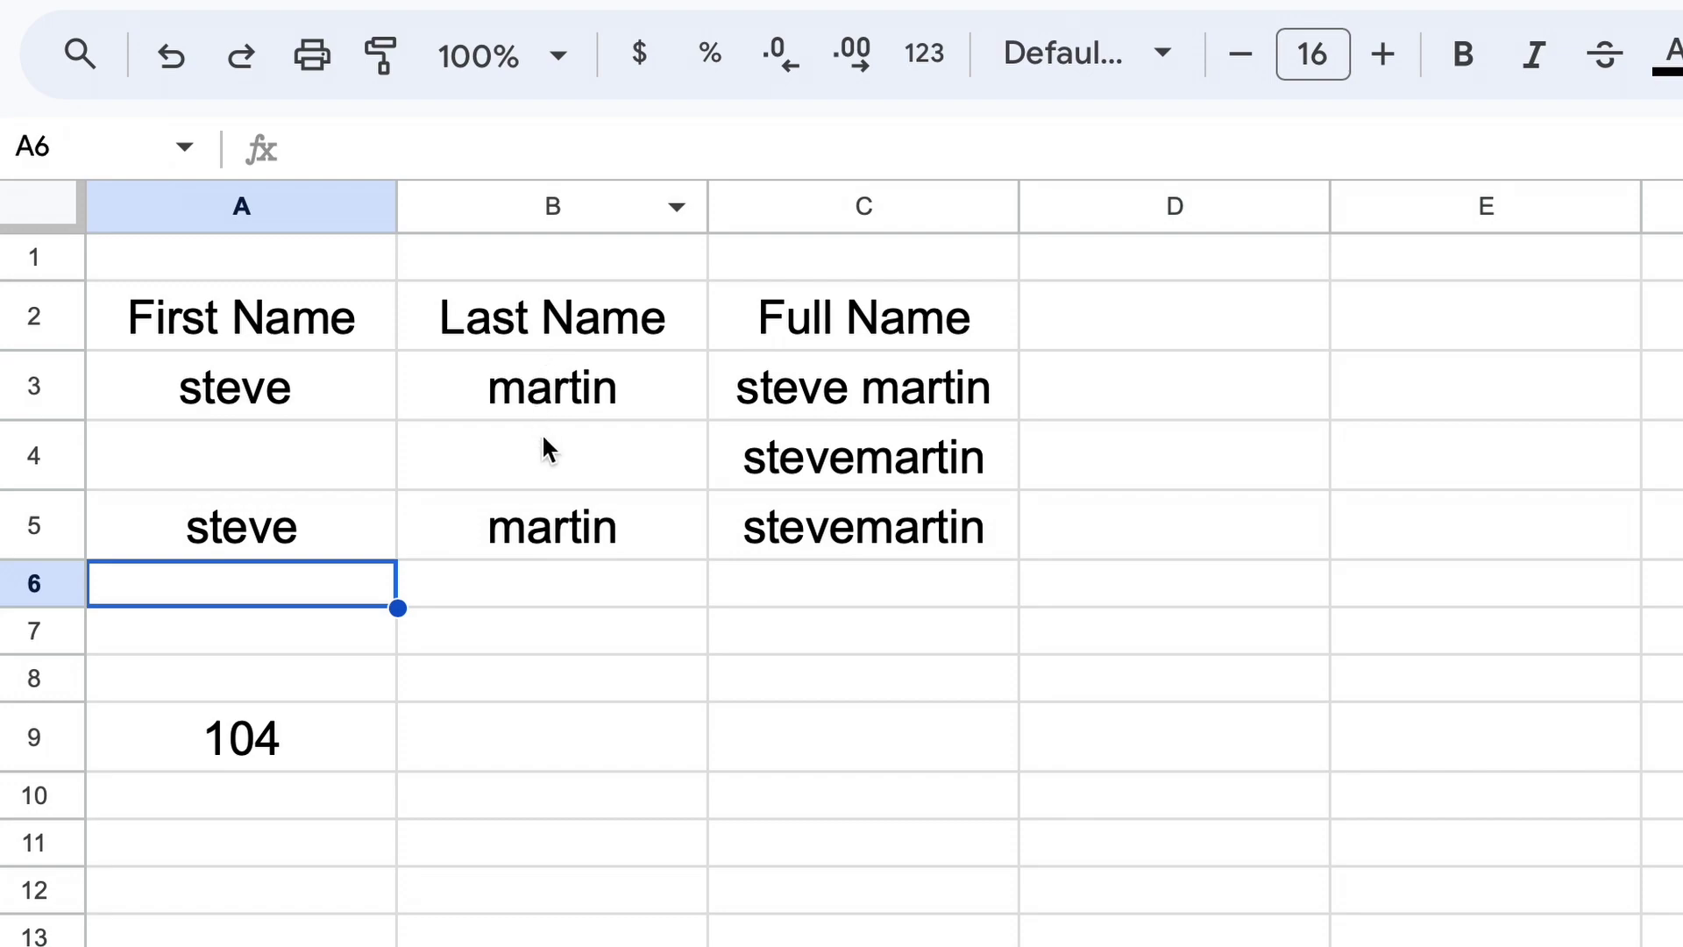
Change C5 to =A5&" "&B5 so it shows 'steve martin'
left_click(847, 525)
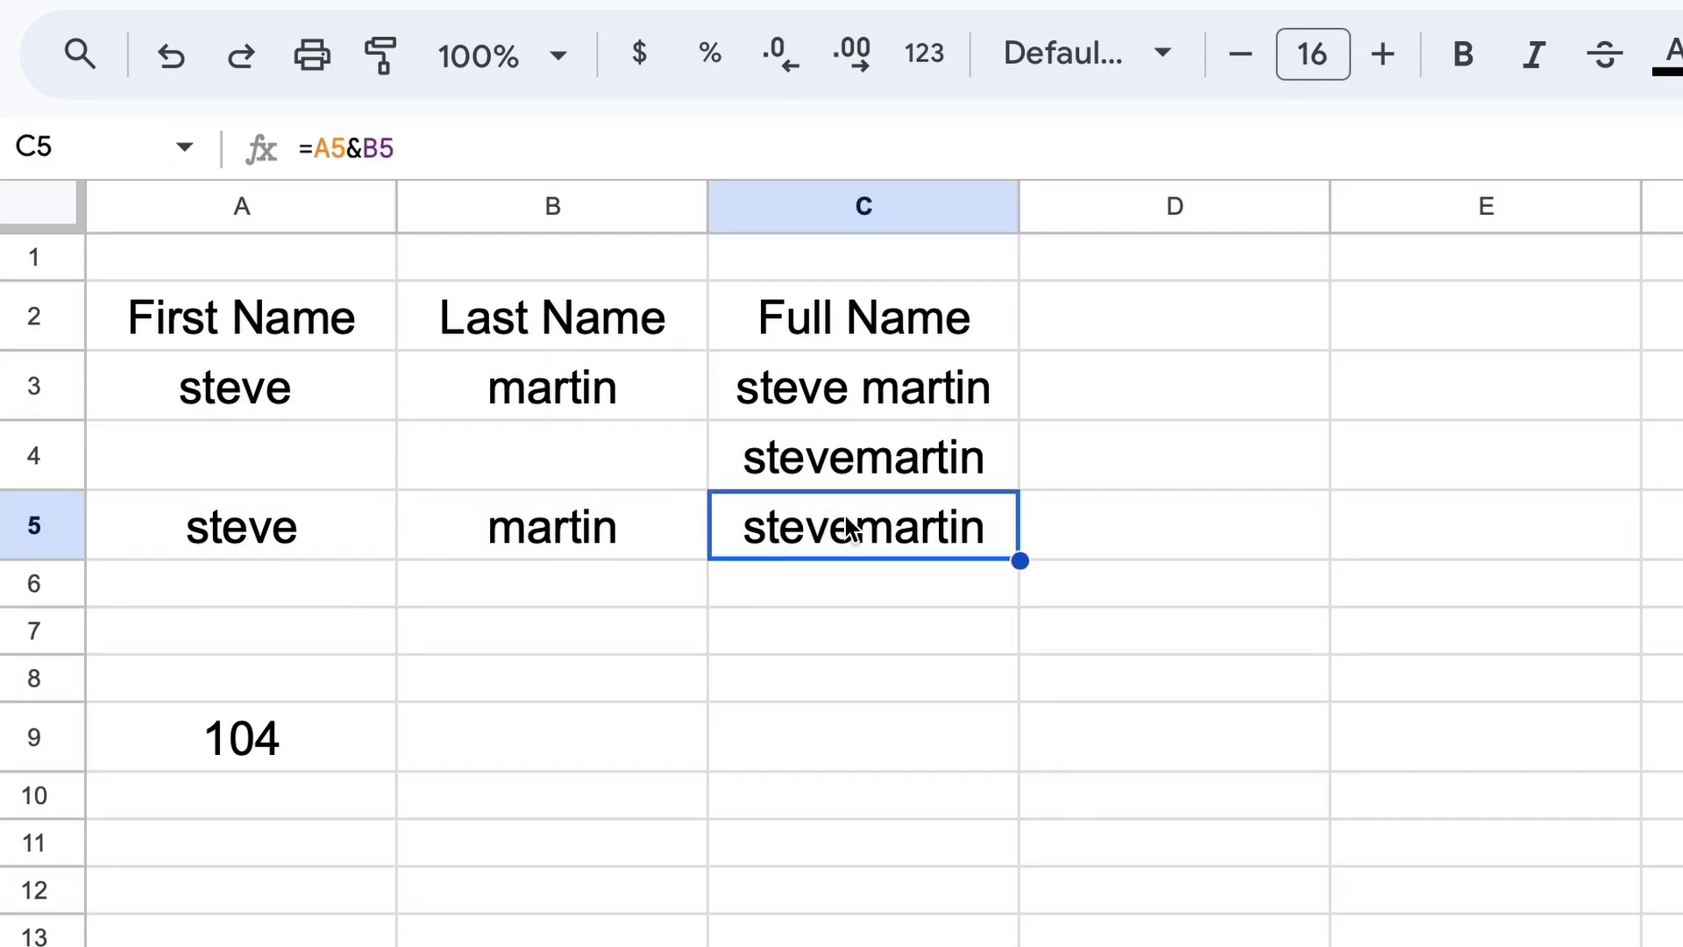
left_click(384, 155)
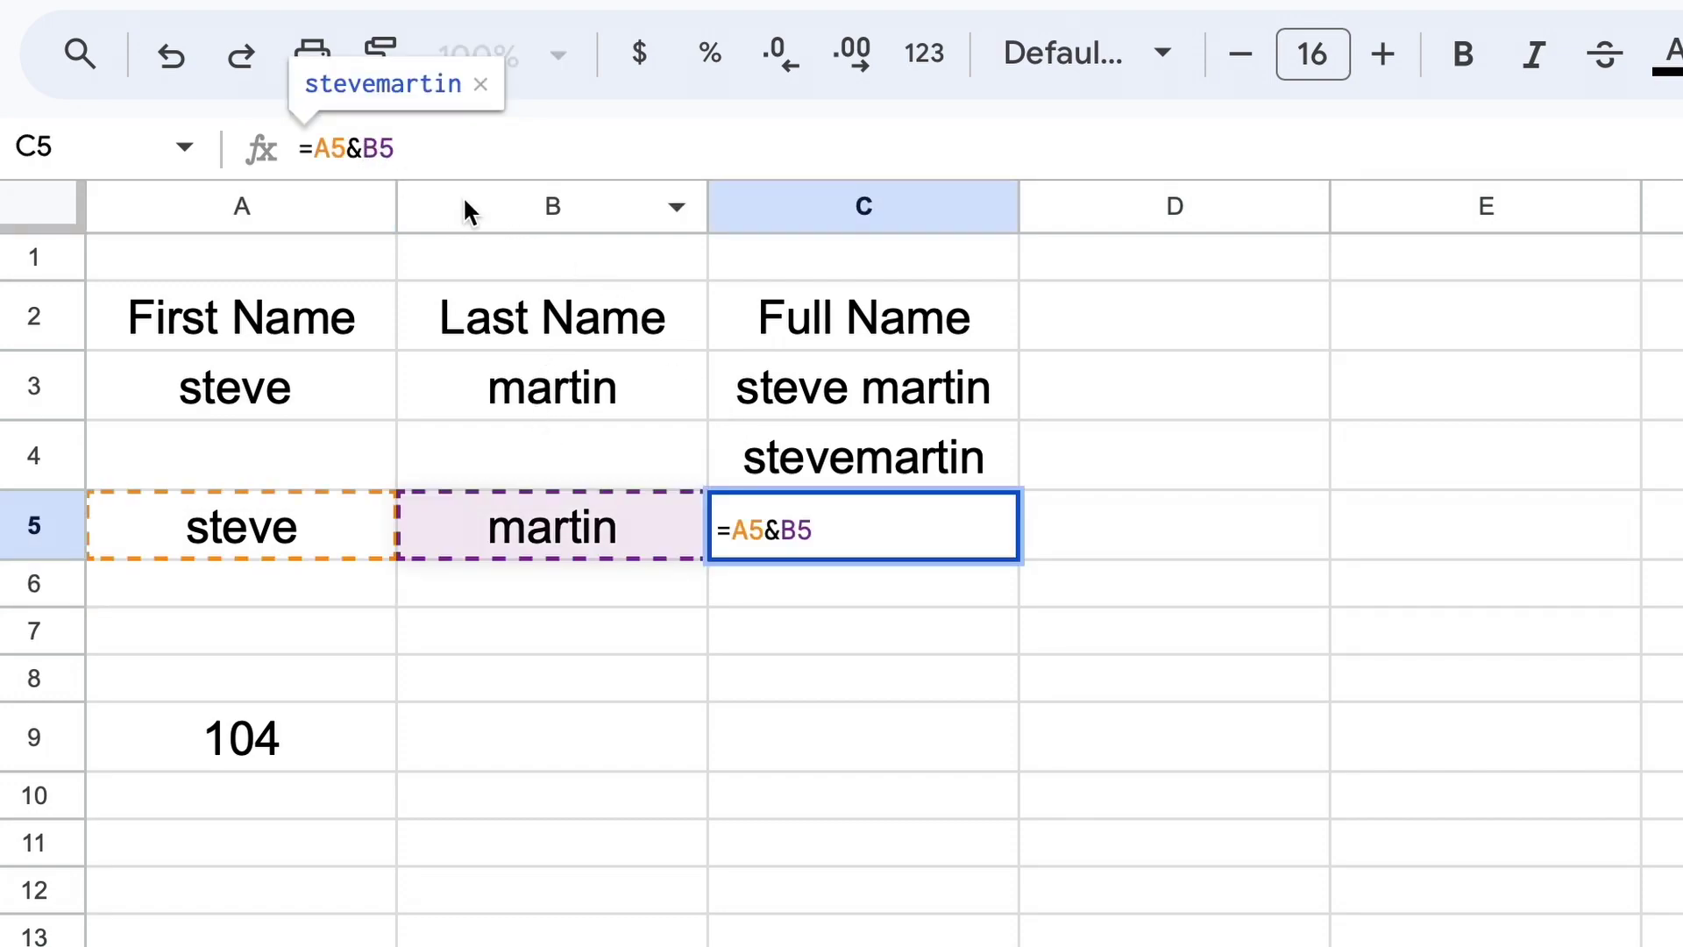
type("&")
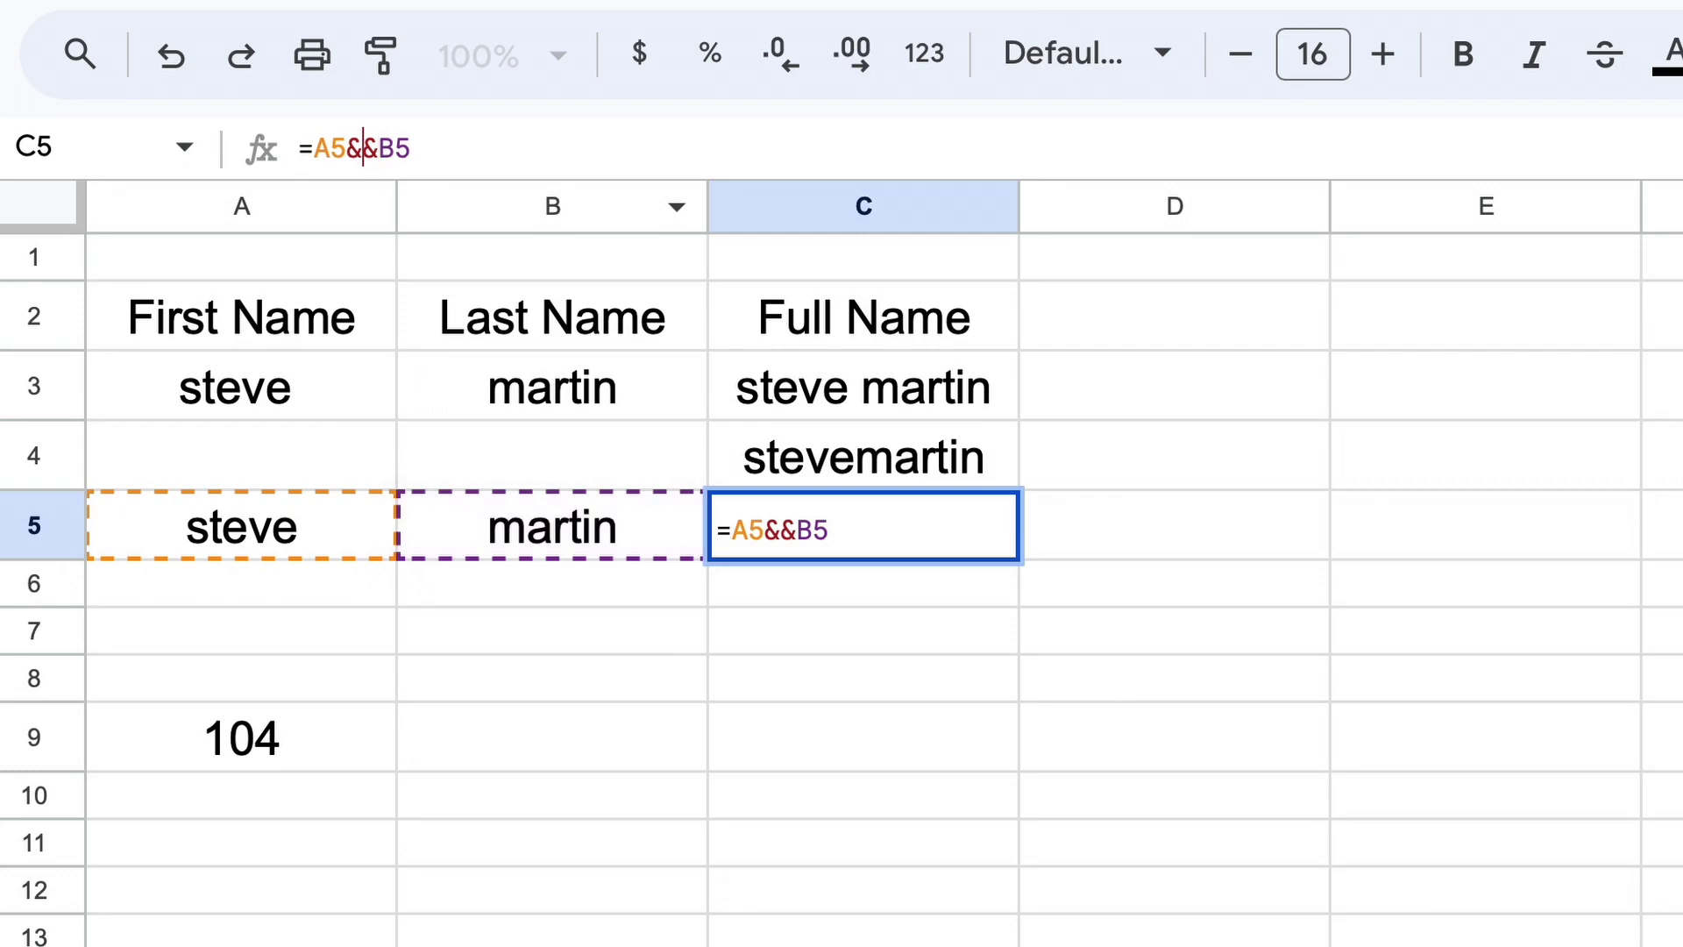
type("\" ")
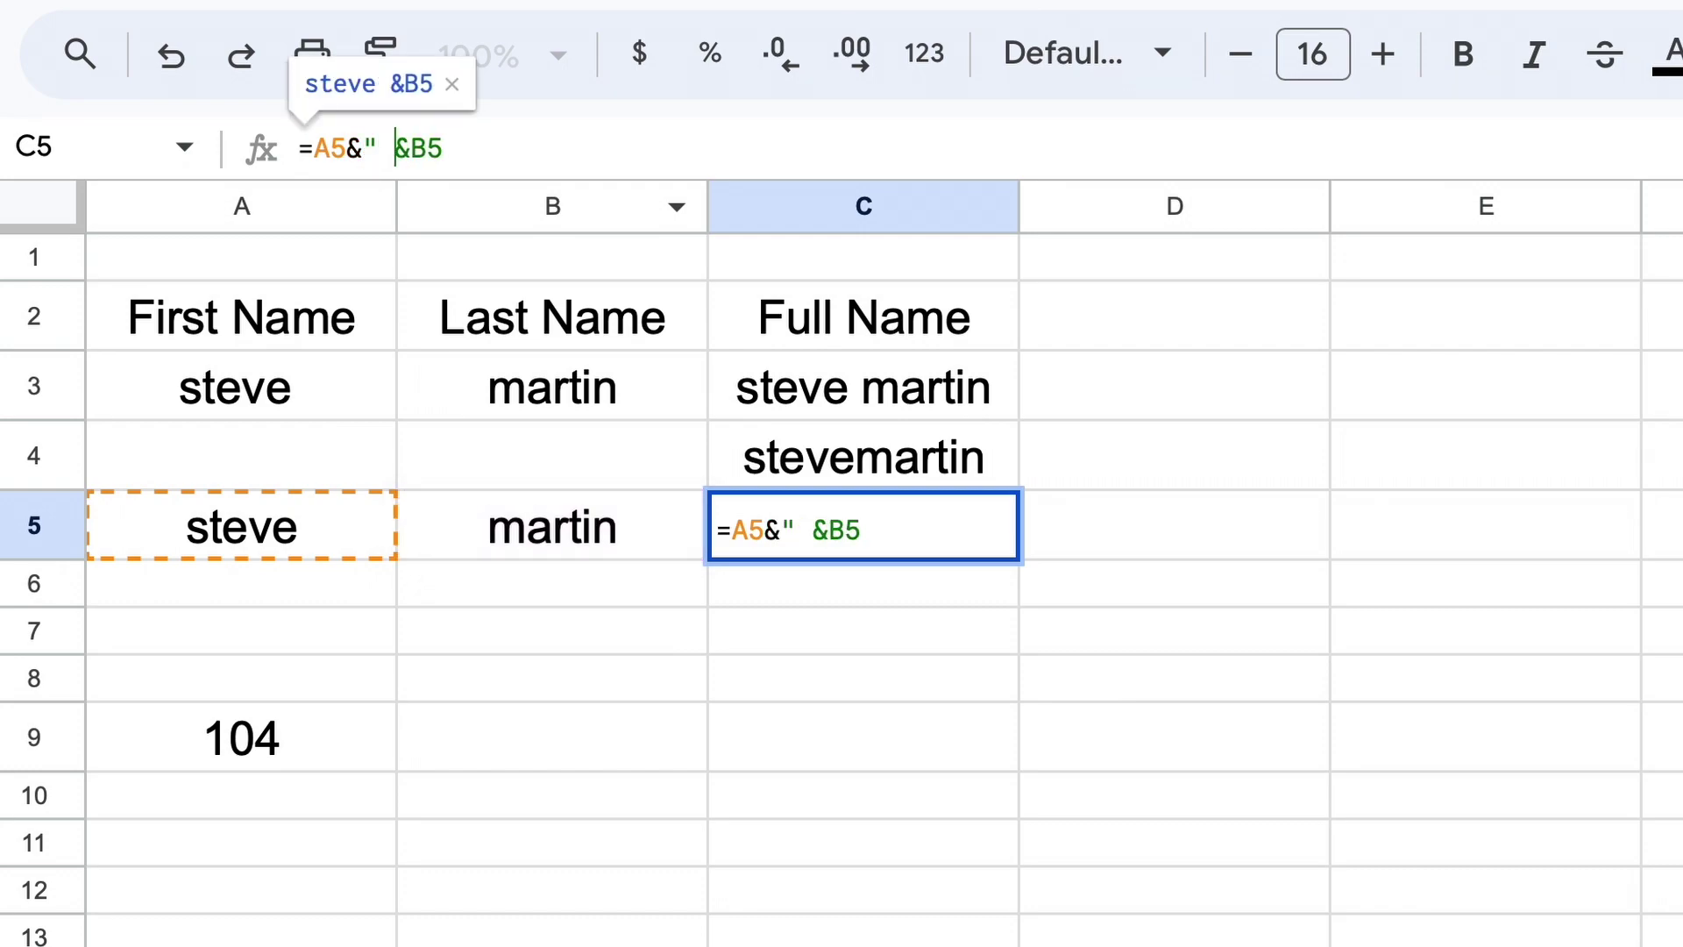
type("\"")
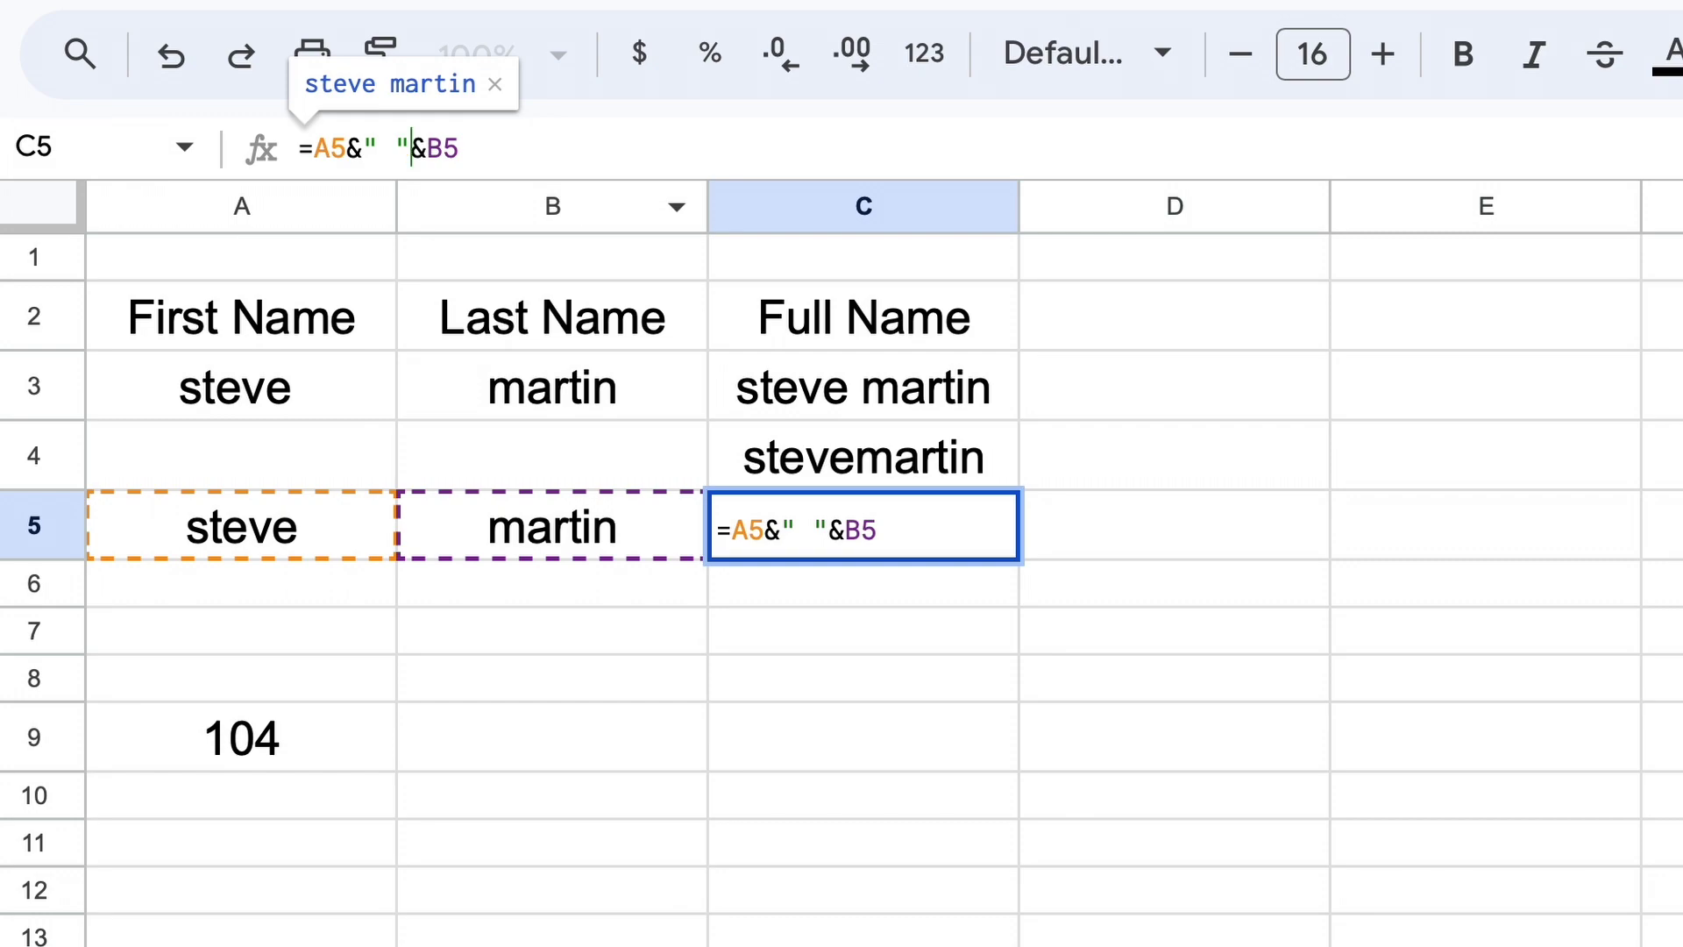
key("Return")
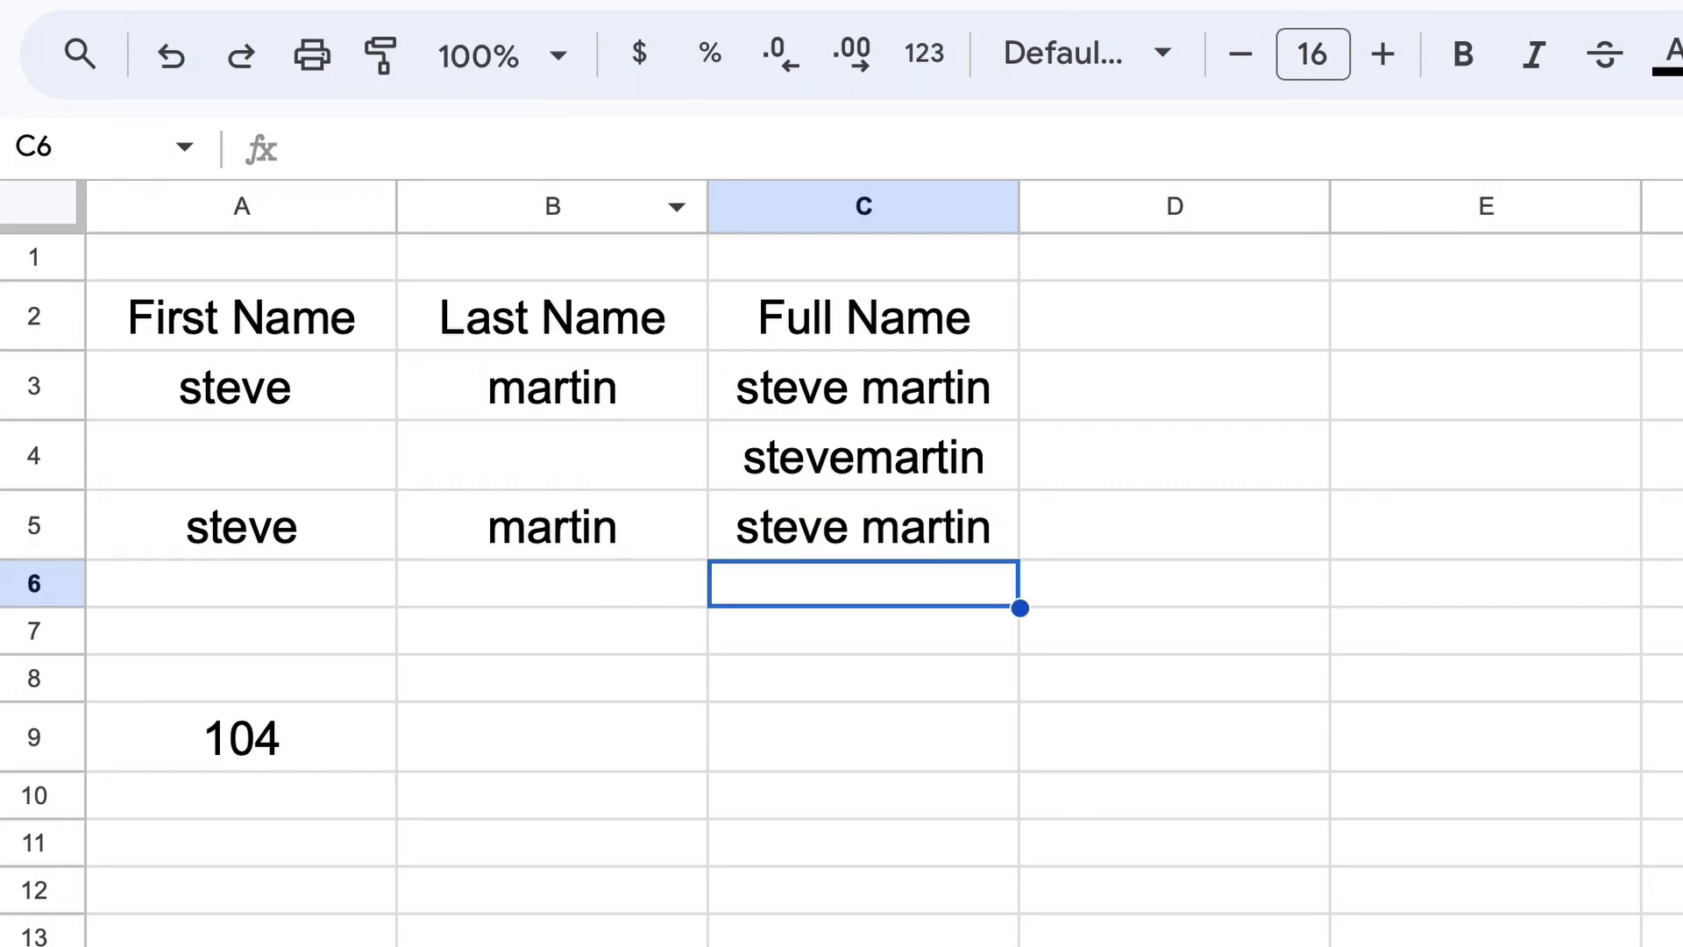